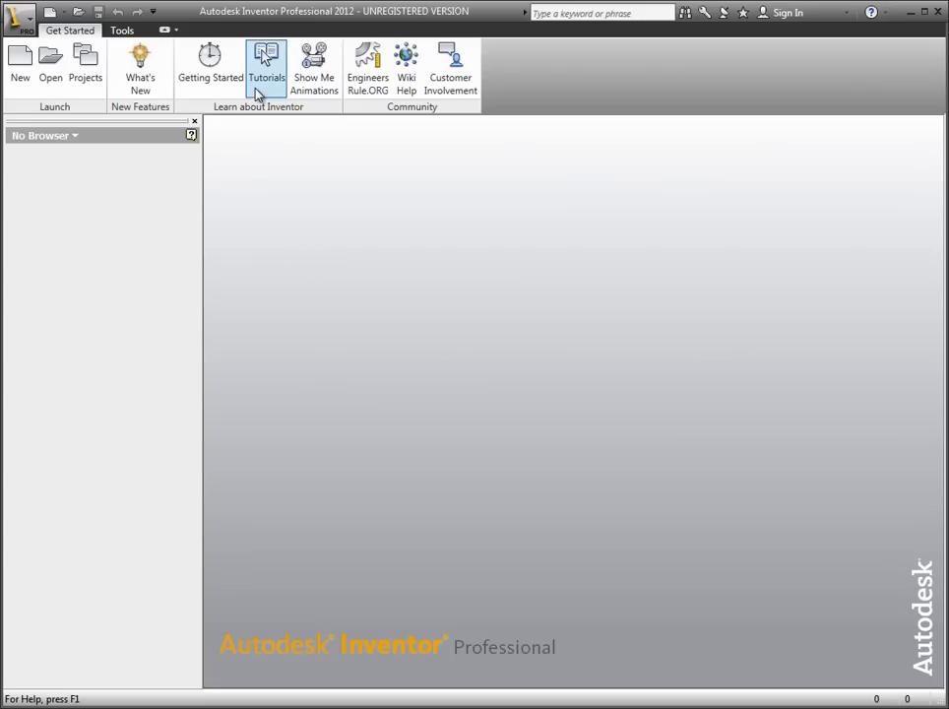
Create a new part, Part1, from the Standard.ipt template, opening Sketch1
left_click(23, 72)
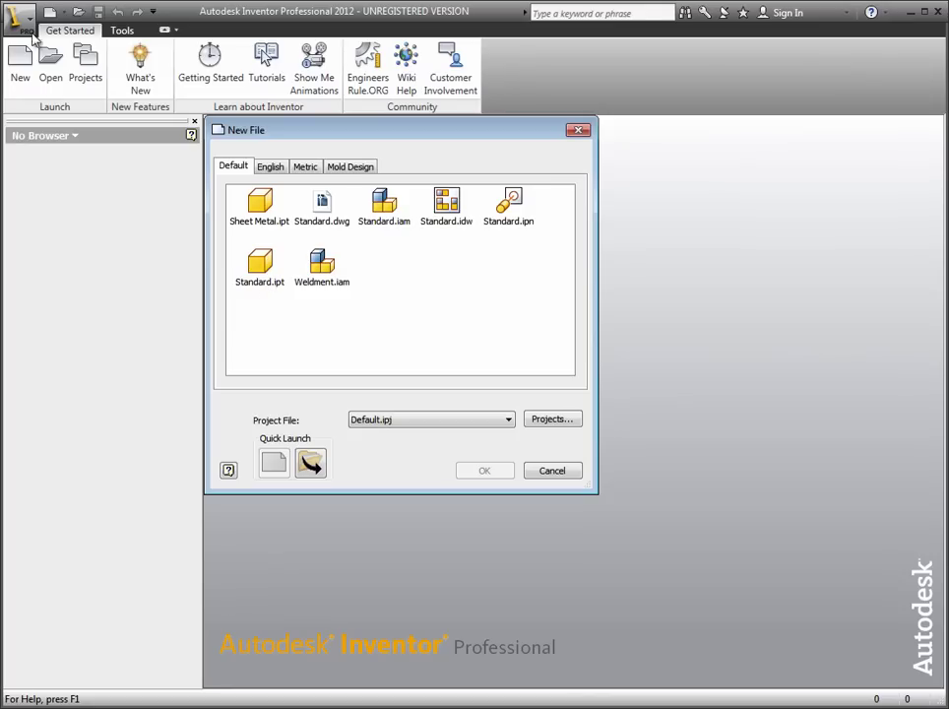
left_click(261, 276)
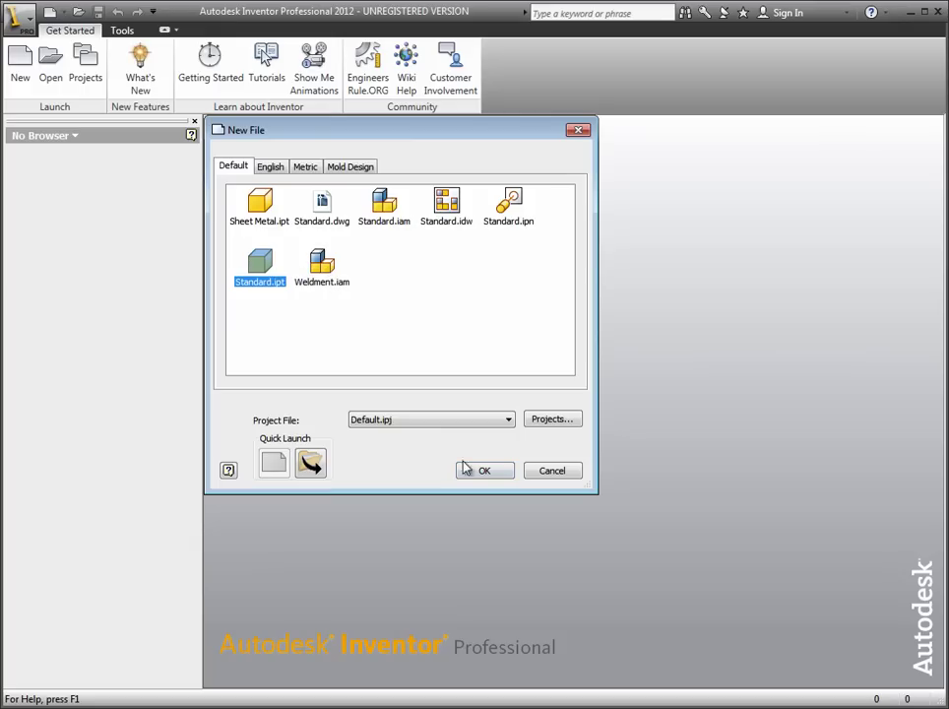
left_click(482, 475)
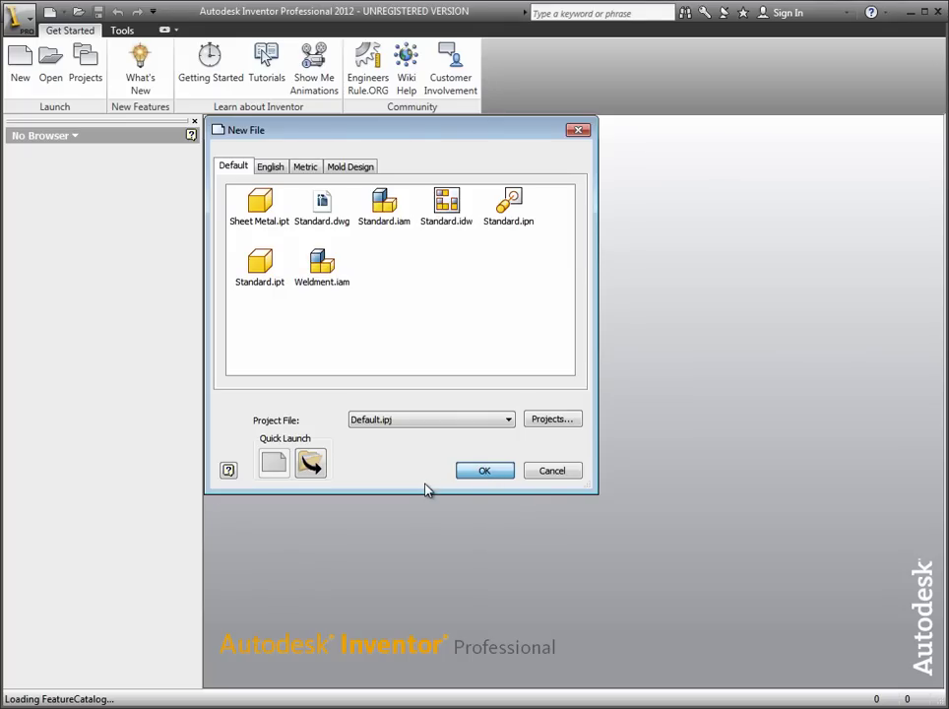
left_click(476, 469)
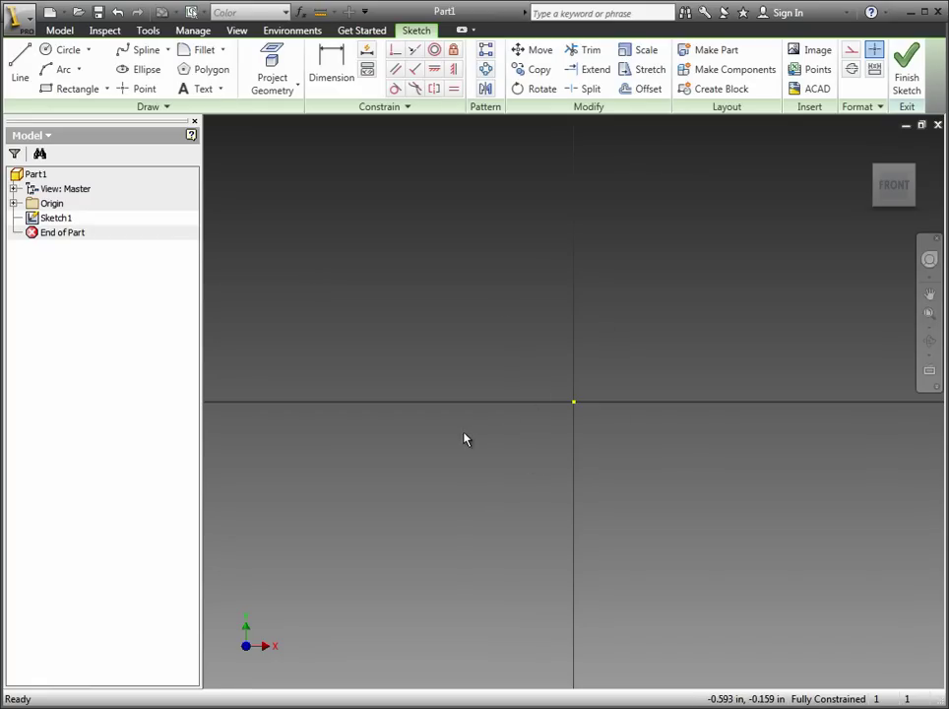
Expand the Origin folder in the Model browser and start the Rectangle tool
left_click(14, 204)
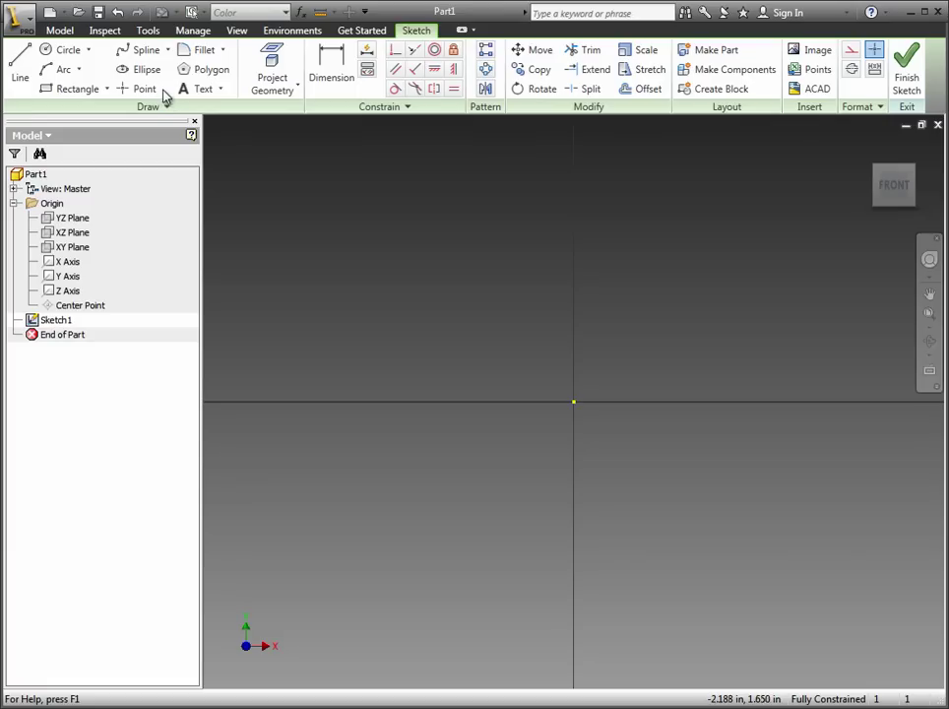
left_click(60, 91)
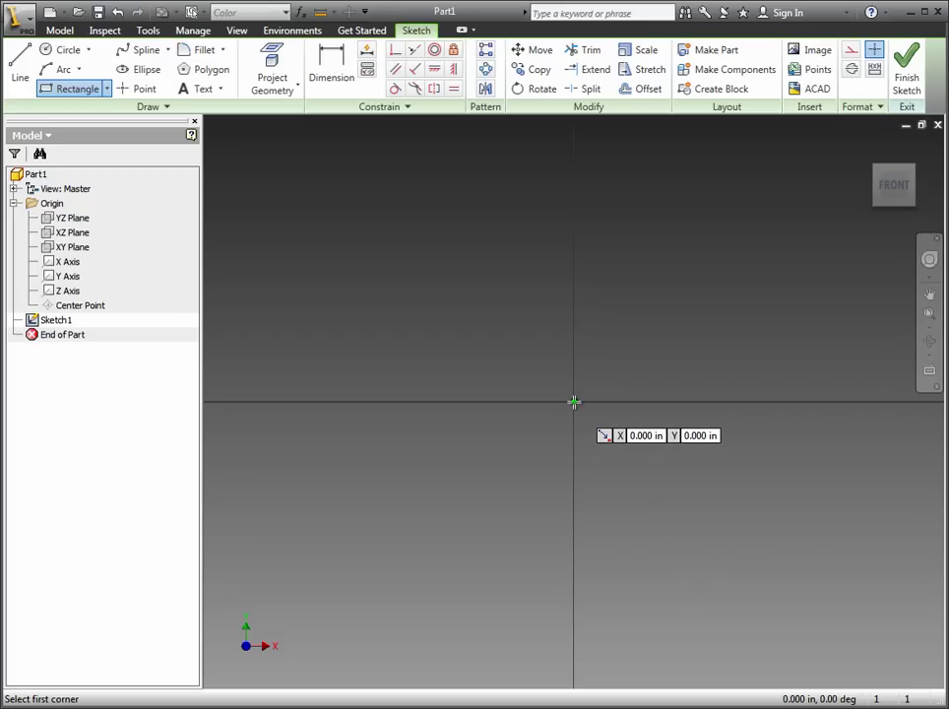
Draw a rectangle from the sketch origin with its width set to 3 in
left_click(574, 402)
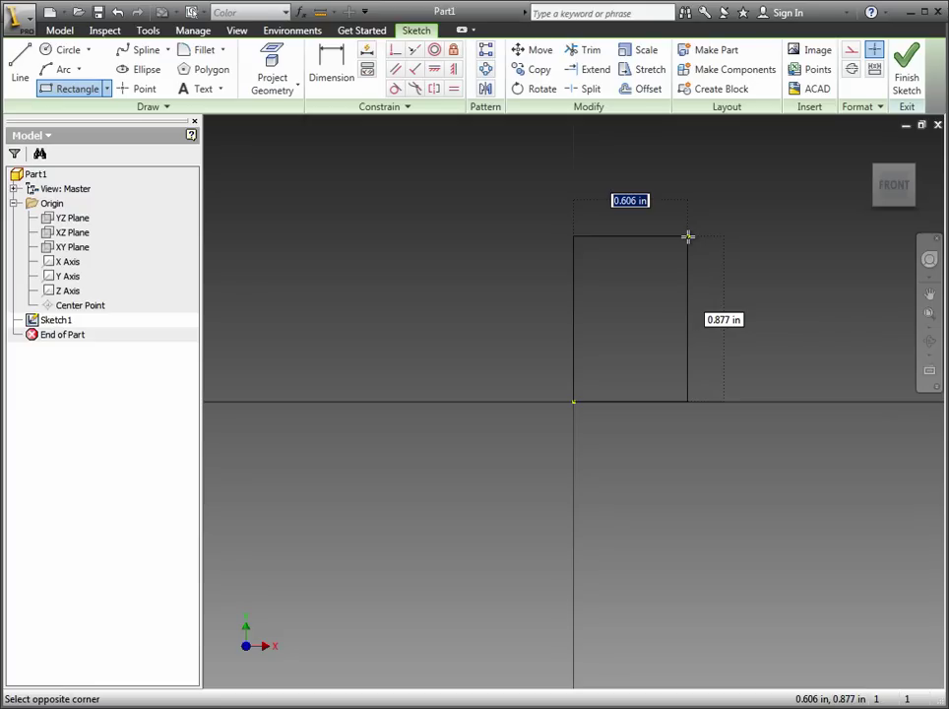
type("3")
key("Tab")
key("Return")
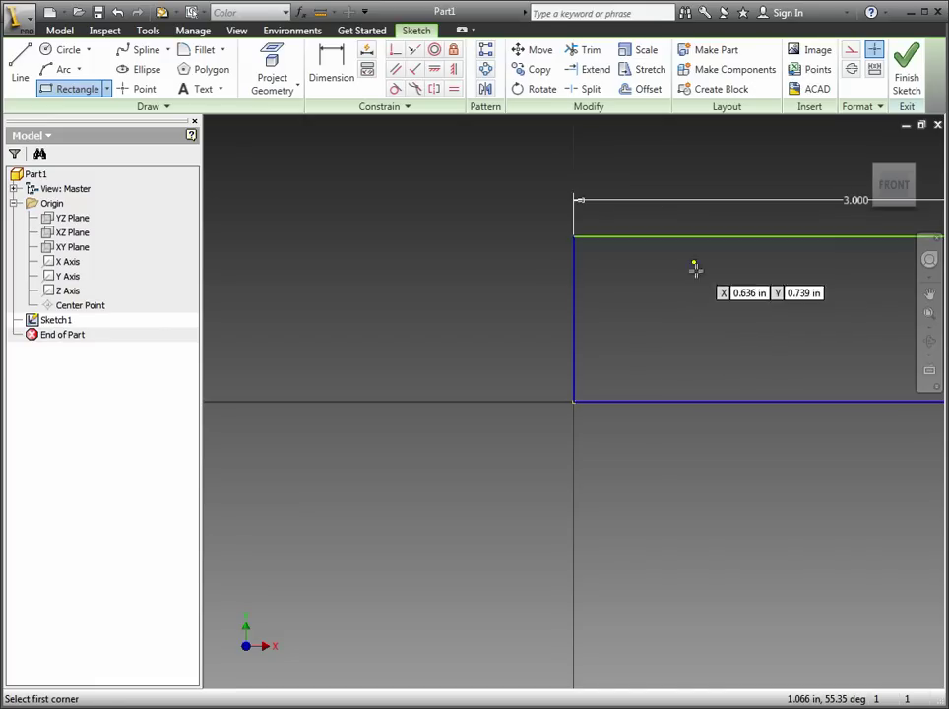
scroll(689, 295, "down", 5)
scroll(601, 374, "up", 3)
scroll(680, 338, "up", 2)
scroll(544, 442, "down", 3)
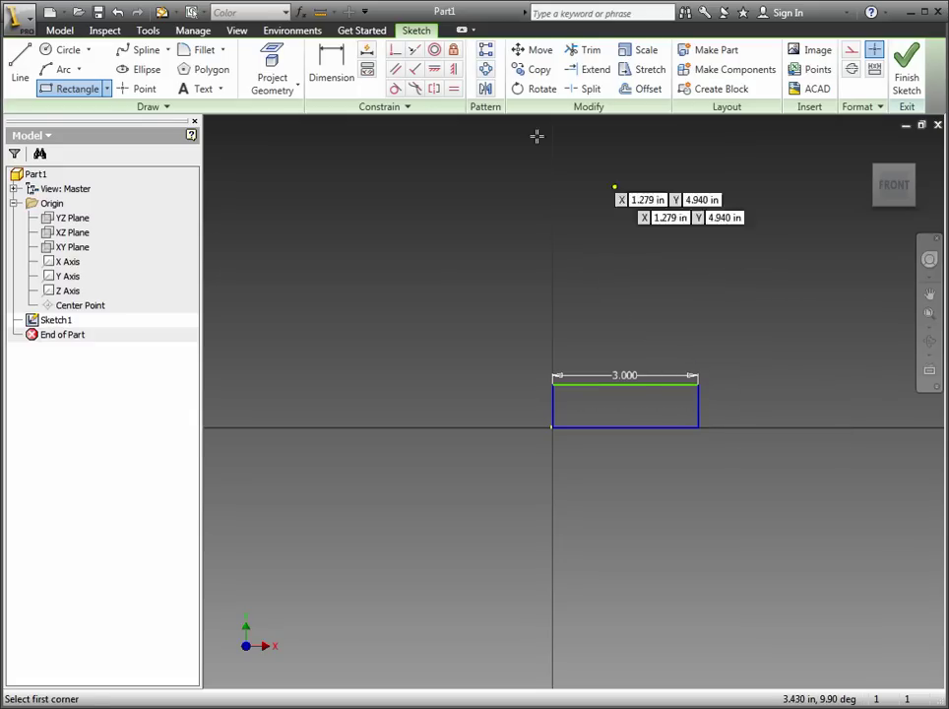
Dimension the rectangle's right side to 5 in tall and confirm the 3 in width
left_click(338, 64)
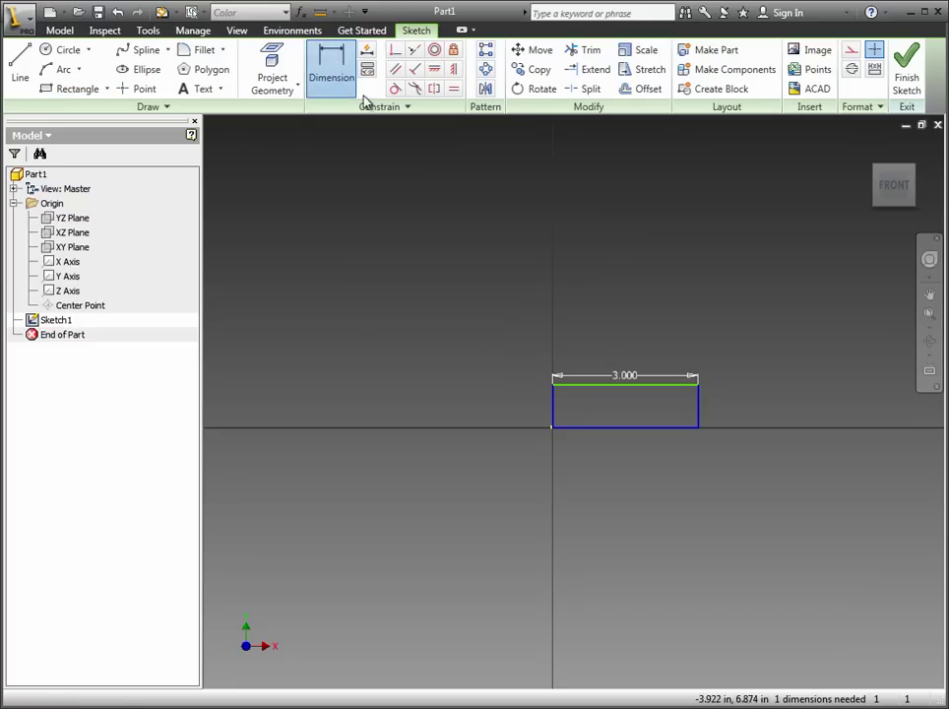
left_click(701, 411)
left_click(746, 408)
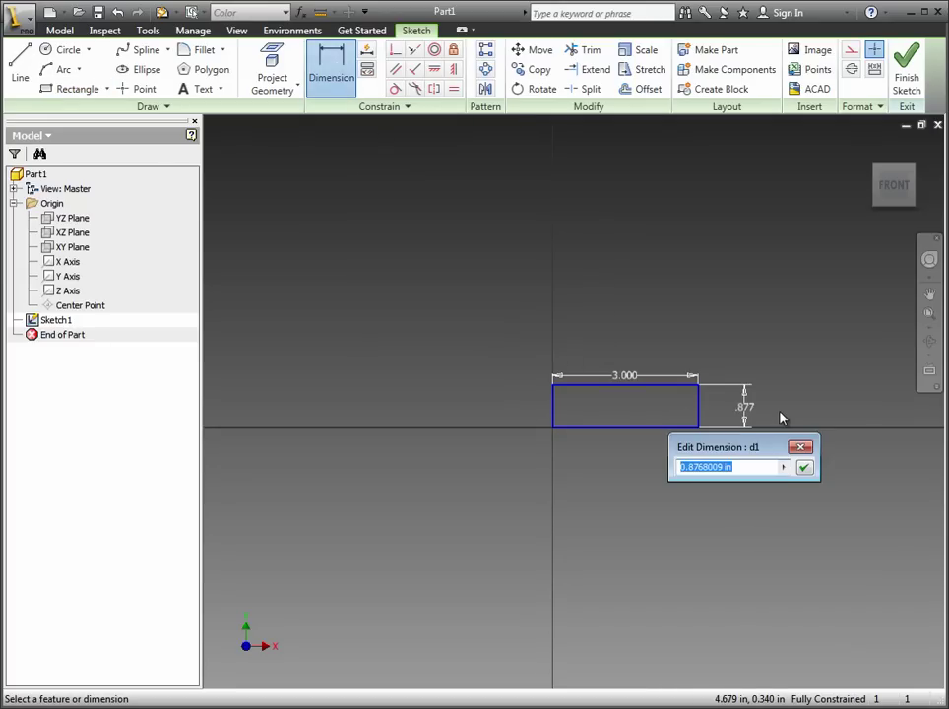
type("5")
key("Return")
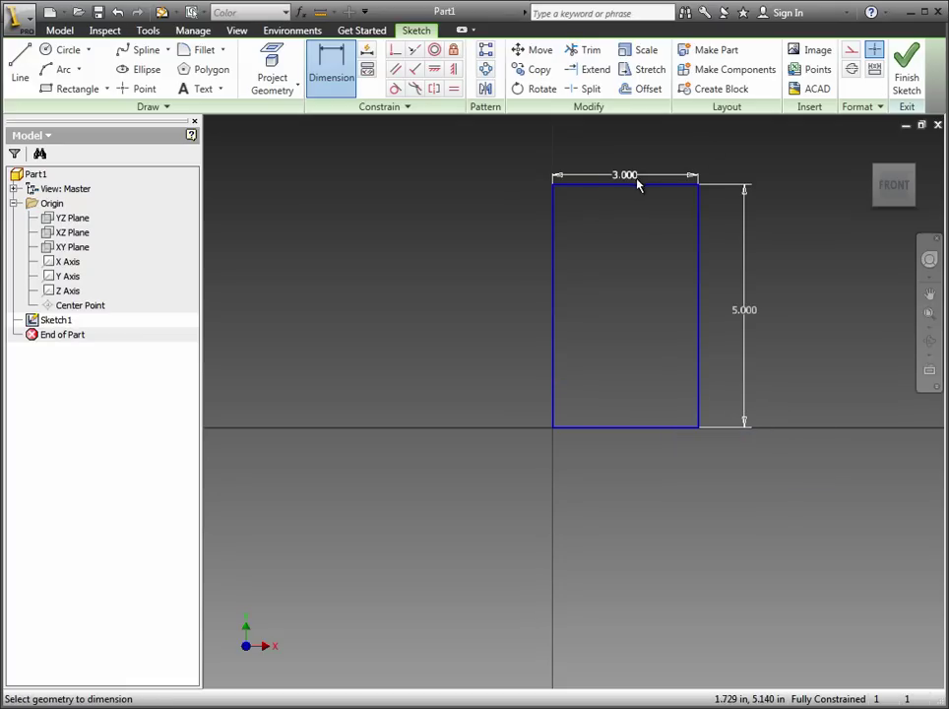
double_click(628, 179)
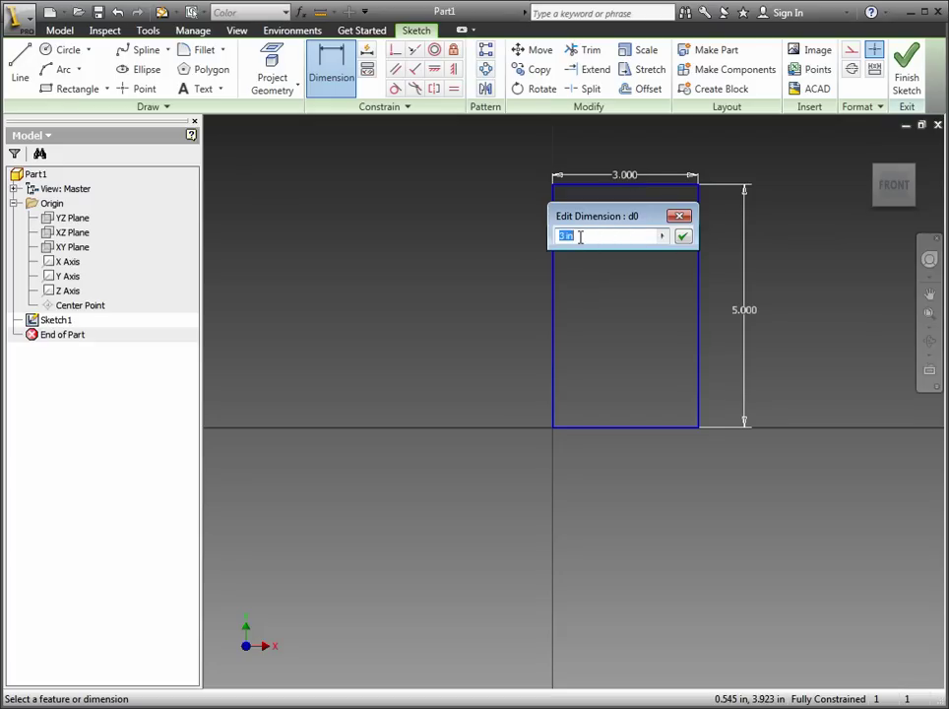
left_click(683, 238)
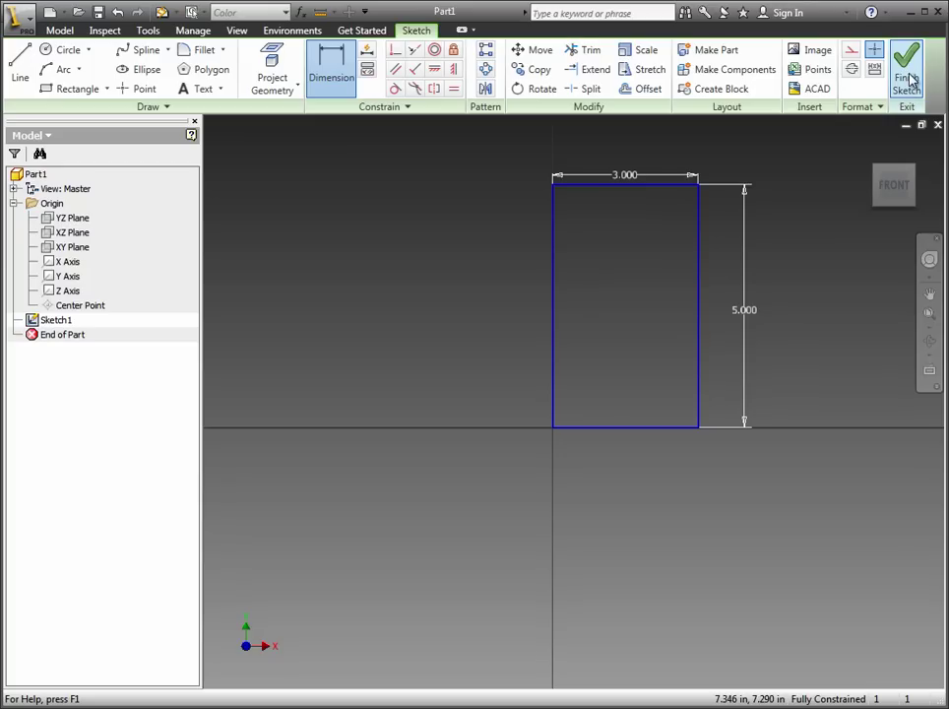
Finish the sketch and extrude the 3 × 5 rectangle 0.5 in as Extrusion1
left_click(909, 79)
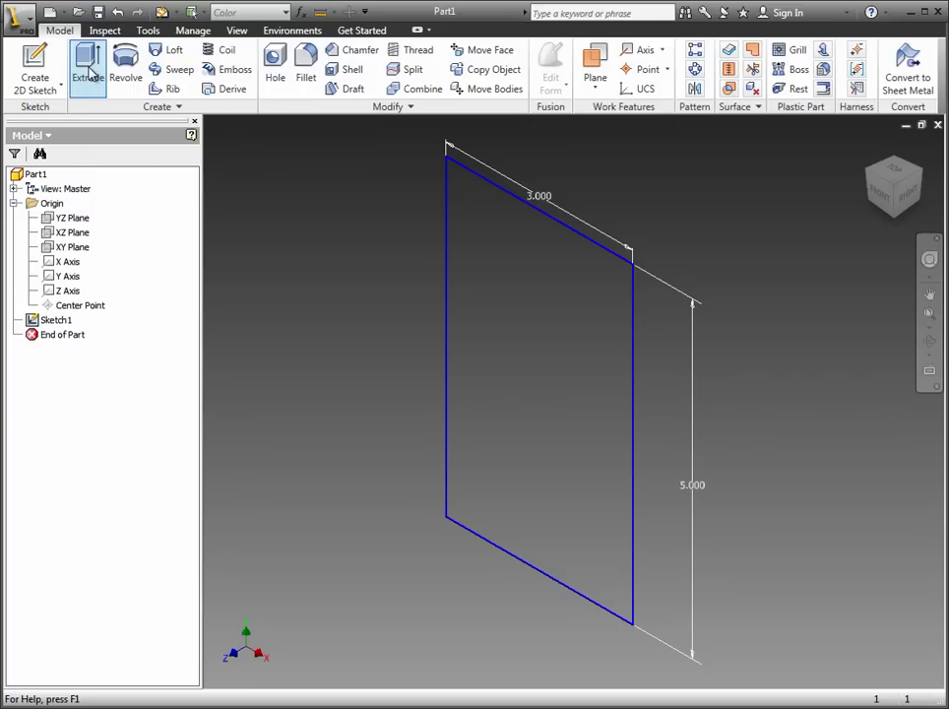
left_click(88, 69)
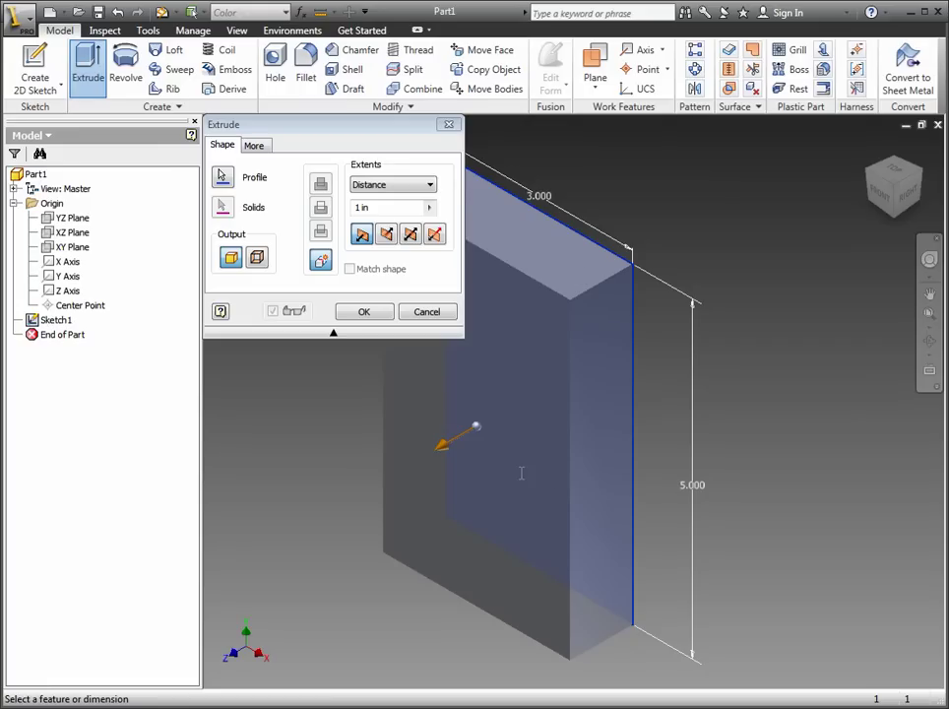
type(".5")
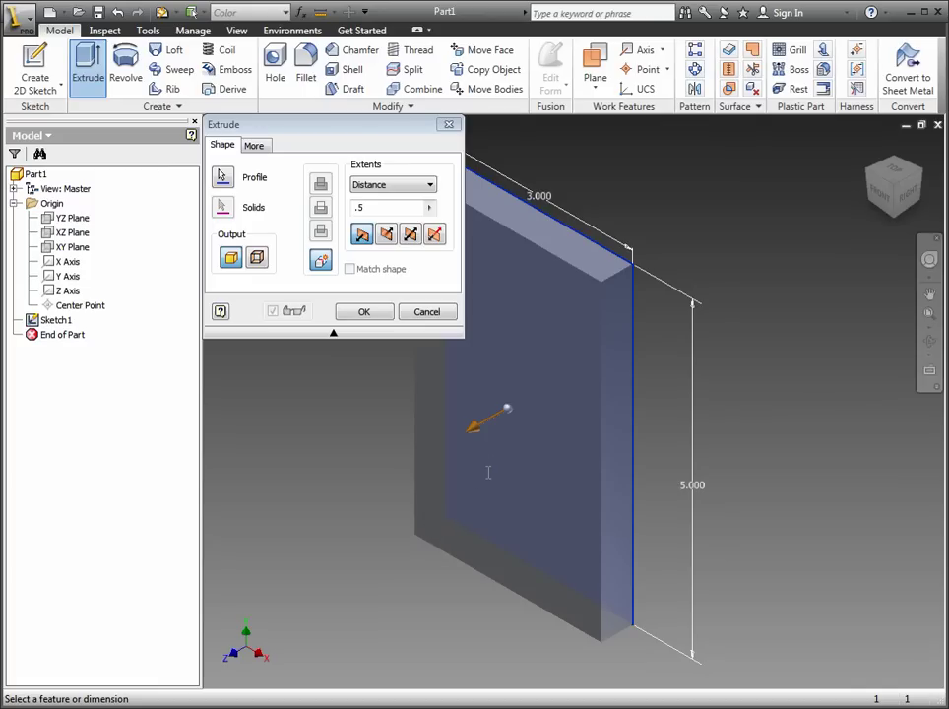
left_click(333, 335)
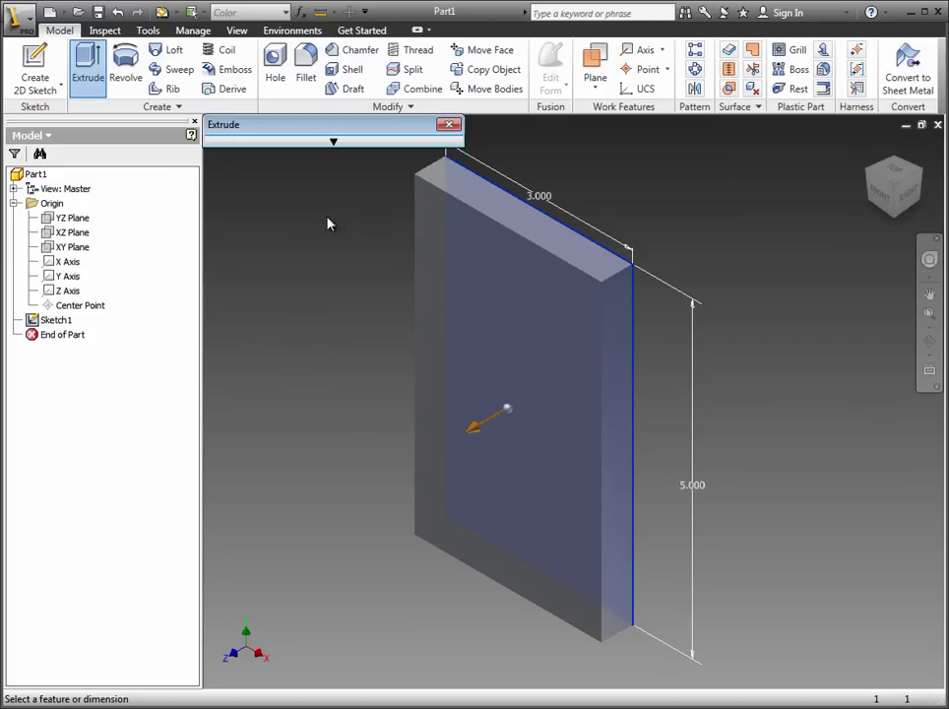
left_click(332, 146)
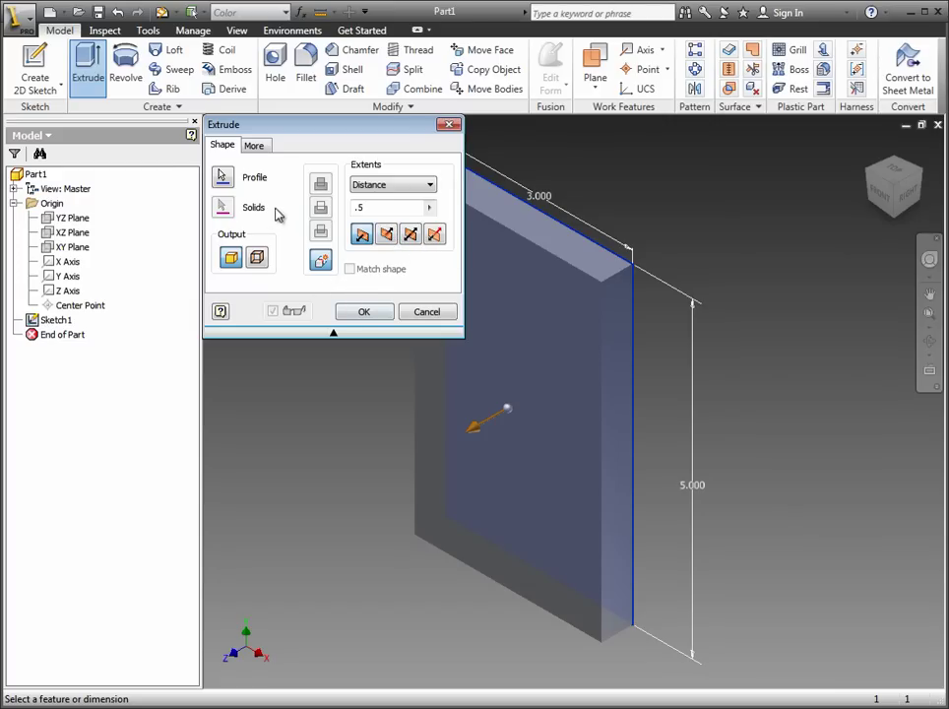
left_click(365, 312)
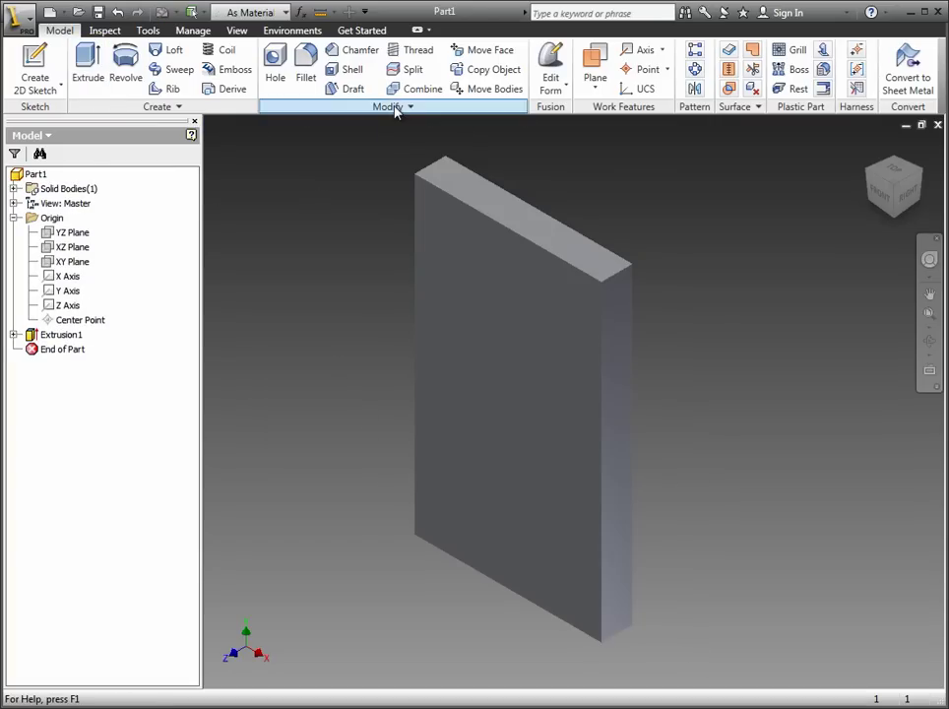
left_click(238, 32)
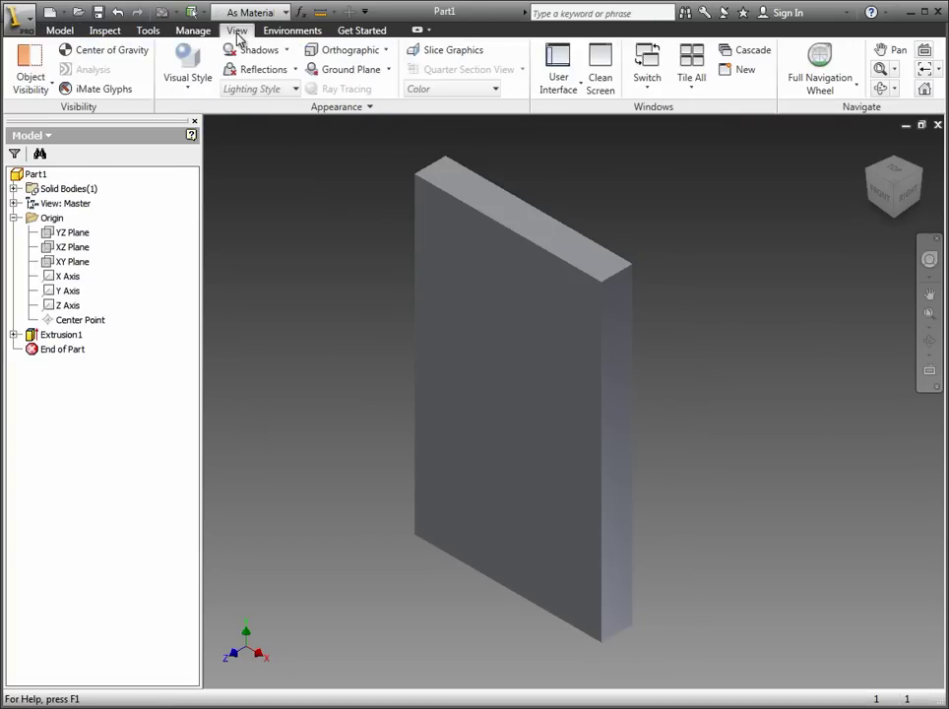
left_click(189, 88)
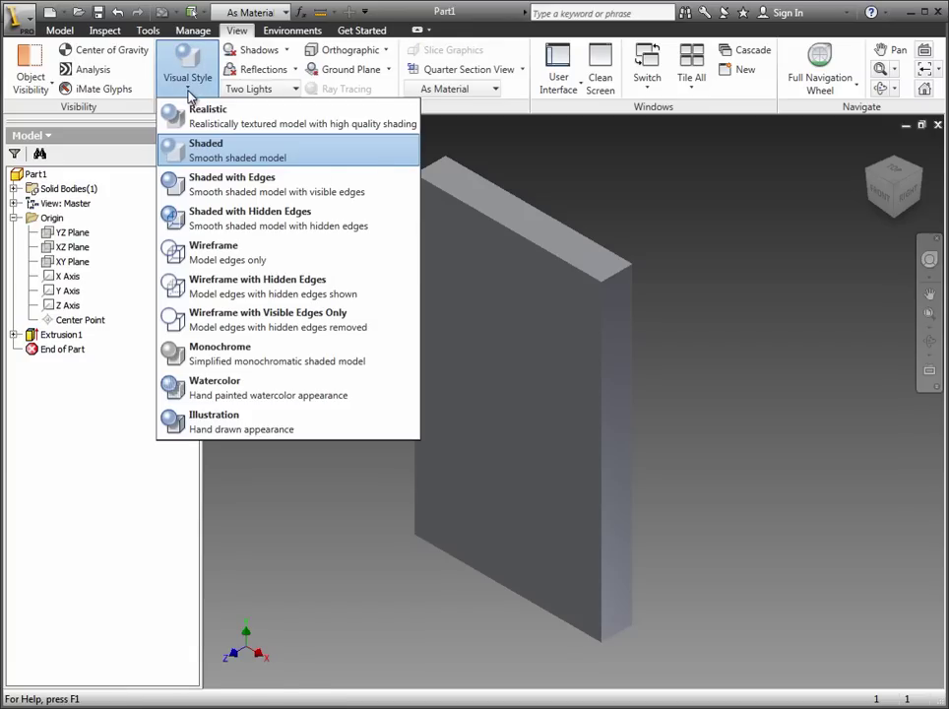
left_click(215, 190)
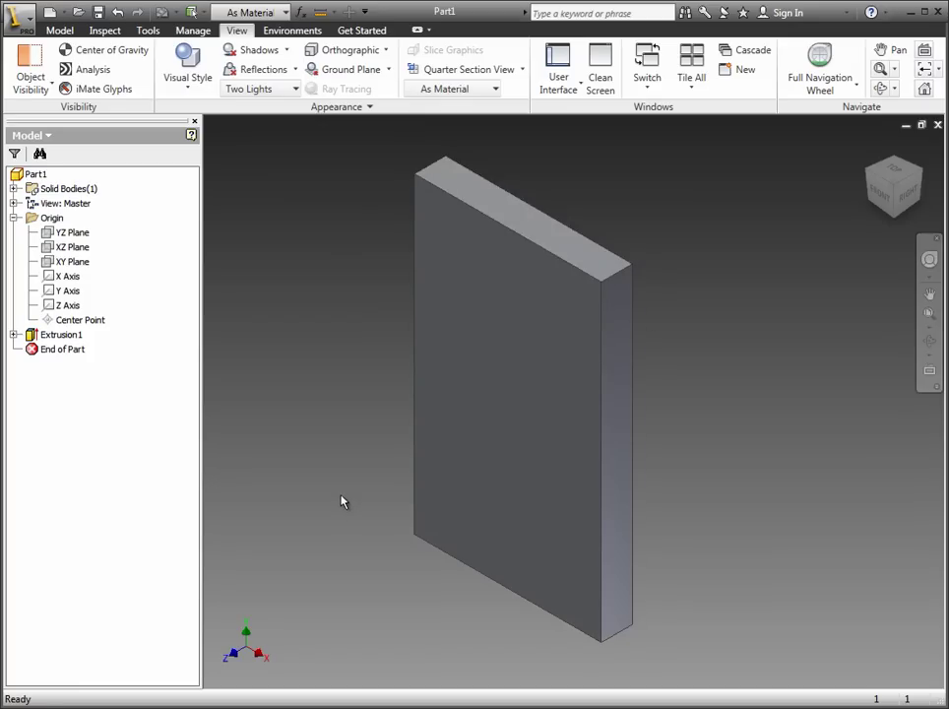
left_click(287, 51)
left_click(286, 51)
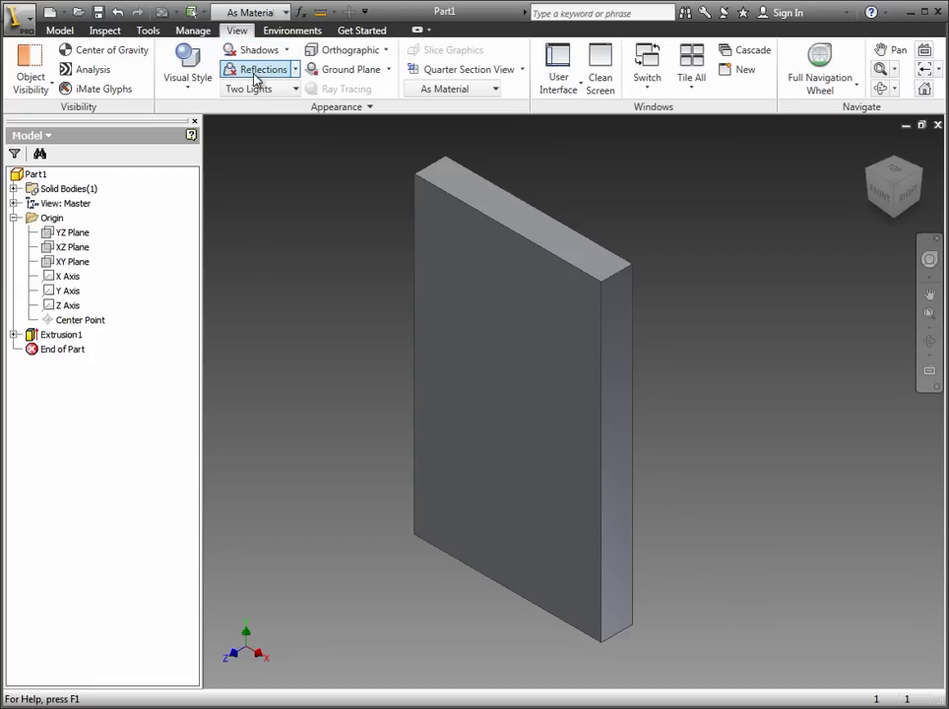
left_click(187, 94)
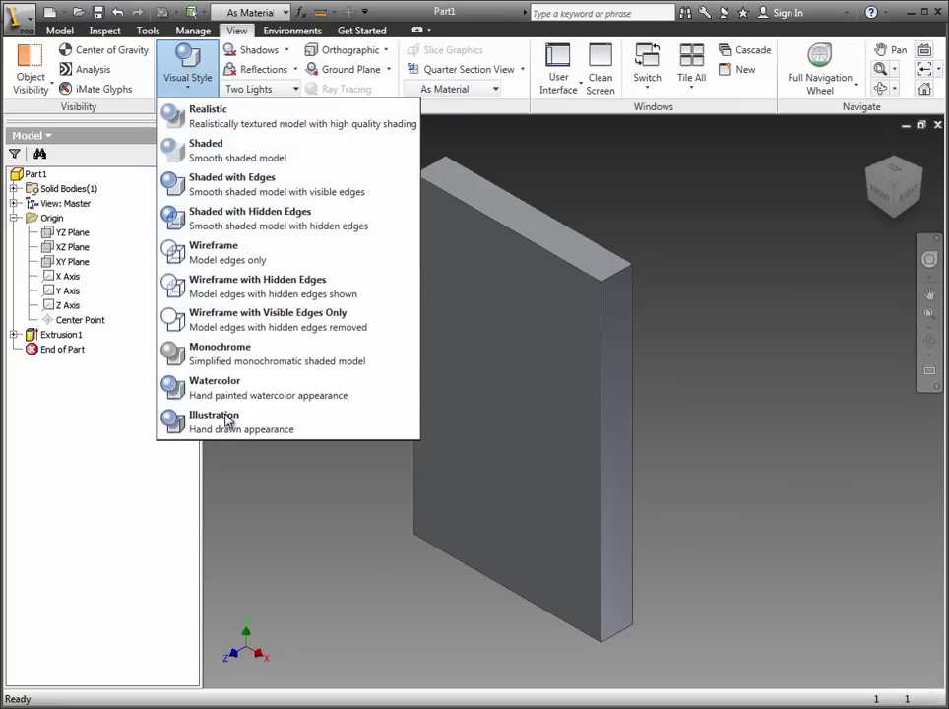
left_click(684, 200)
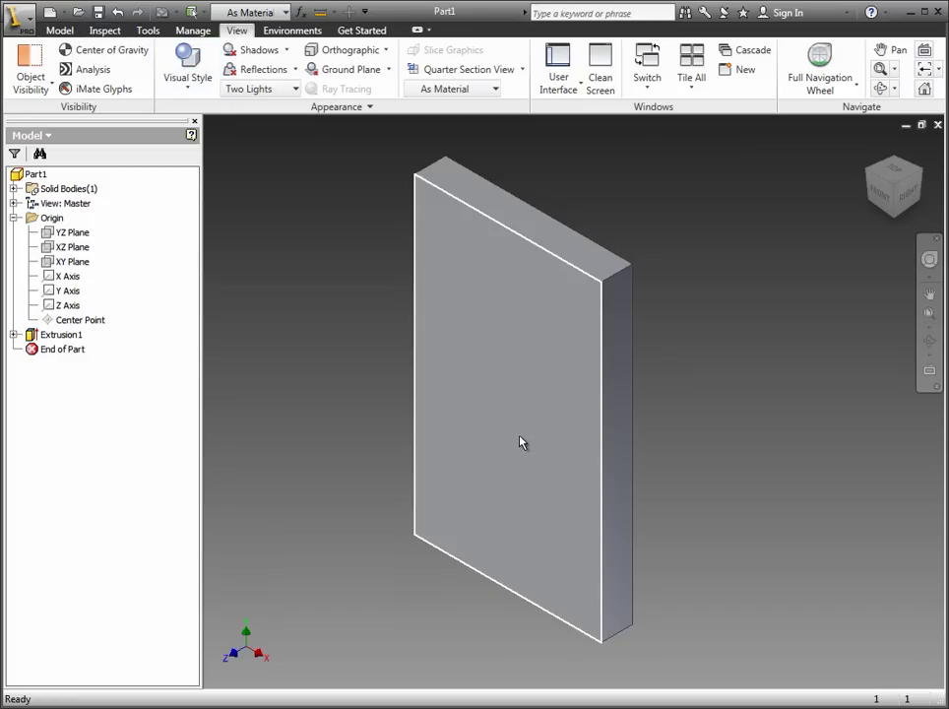
Create Sketch2 on the plate's front face
left_click(522, 442)
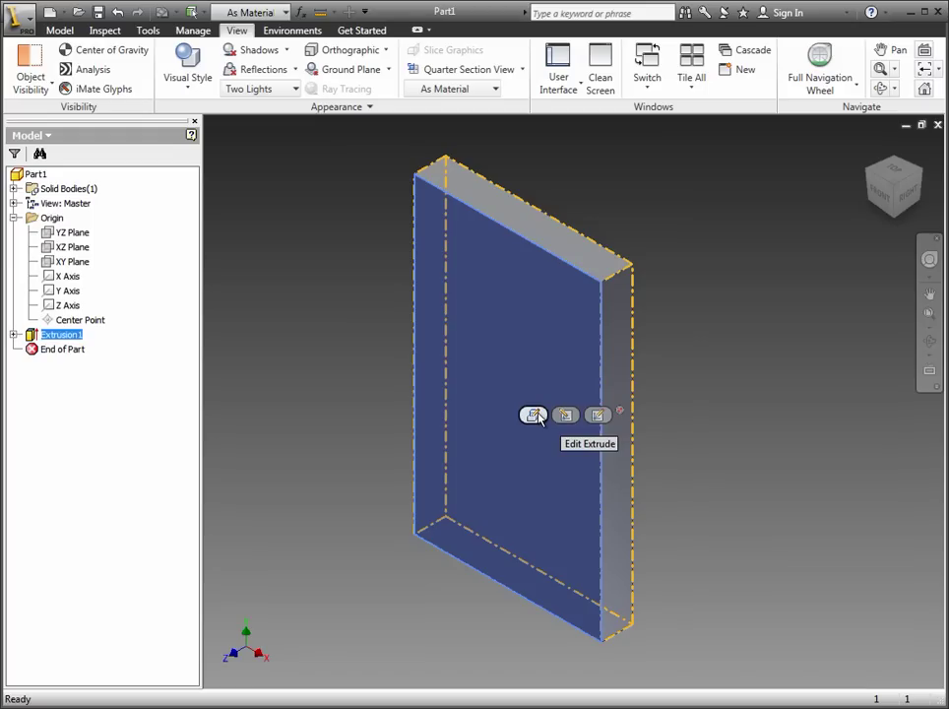
left_click(599, 416)
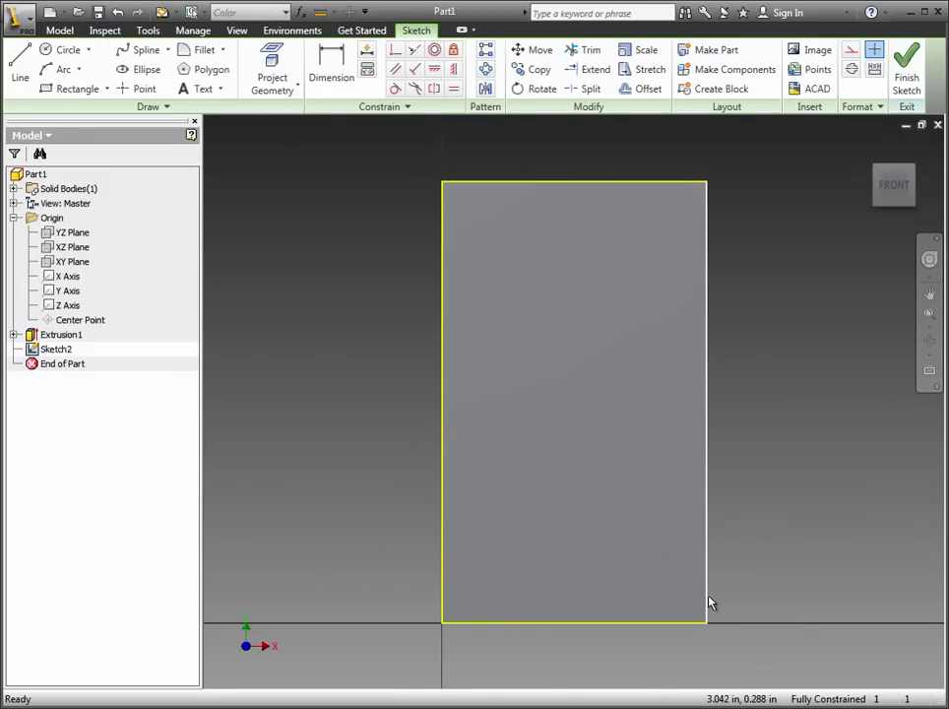
Draw a 3.000 by 1.5 in rectangle from the face's bottom-left corner
left_click(47, 89)
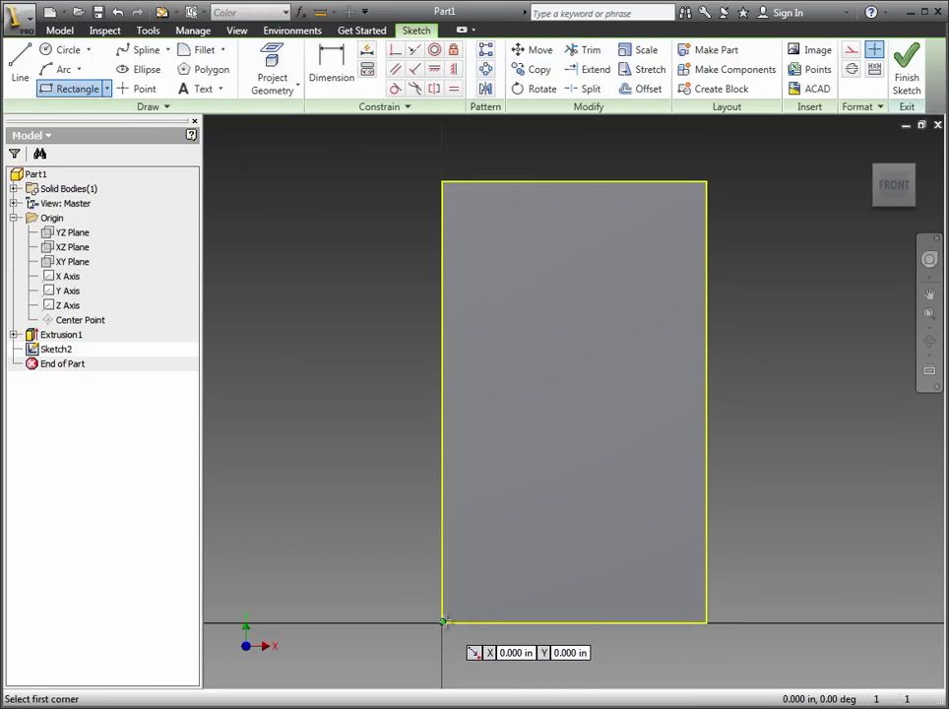
left_click(443, 621)
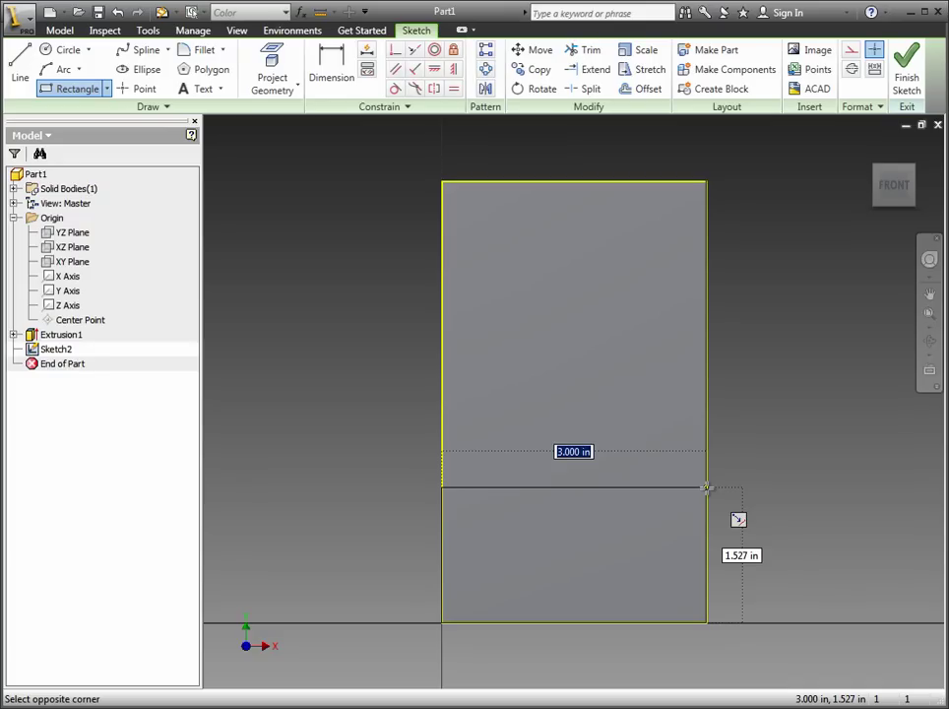
key("Tab")
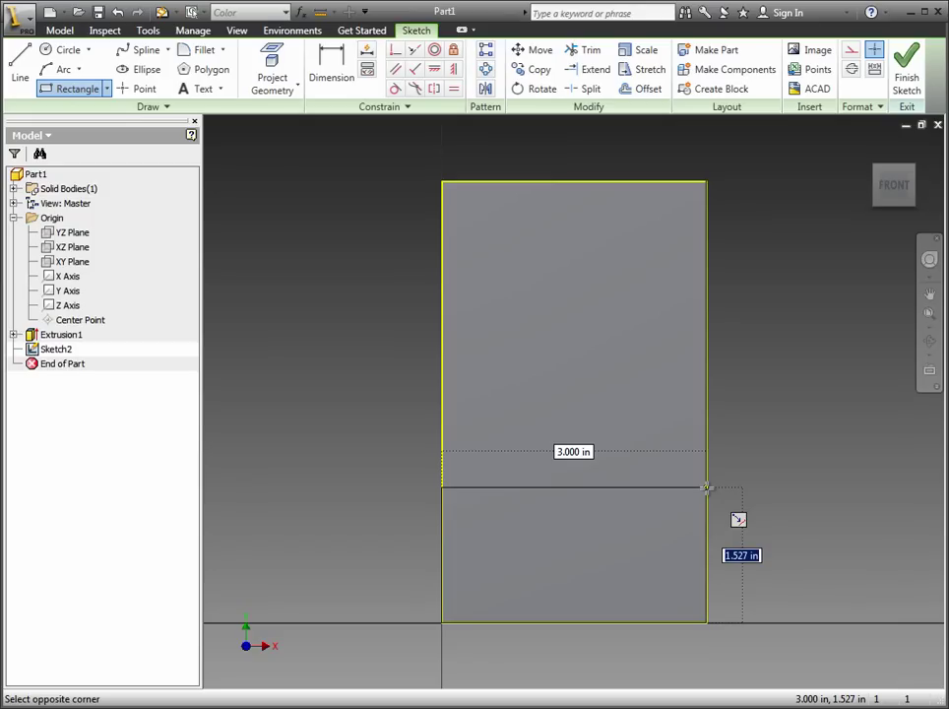
type("1")
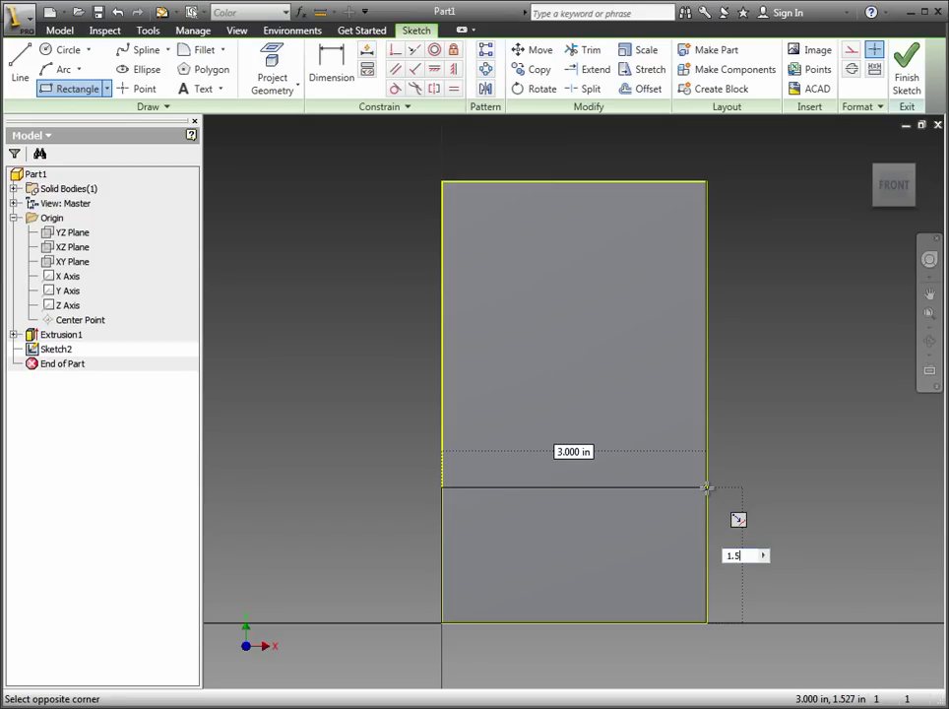
type(".5")
key("Return")
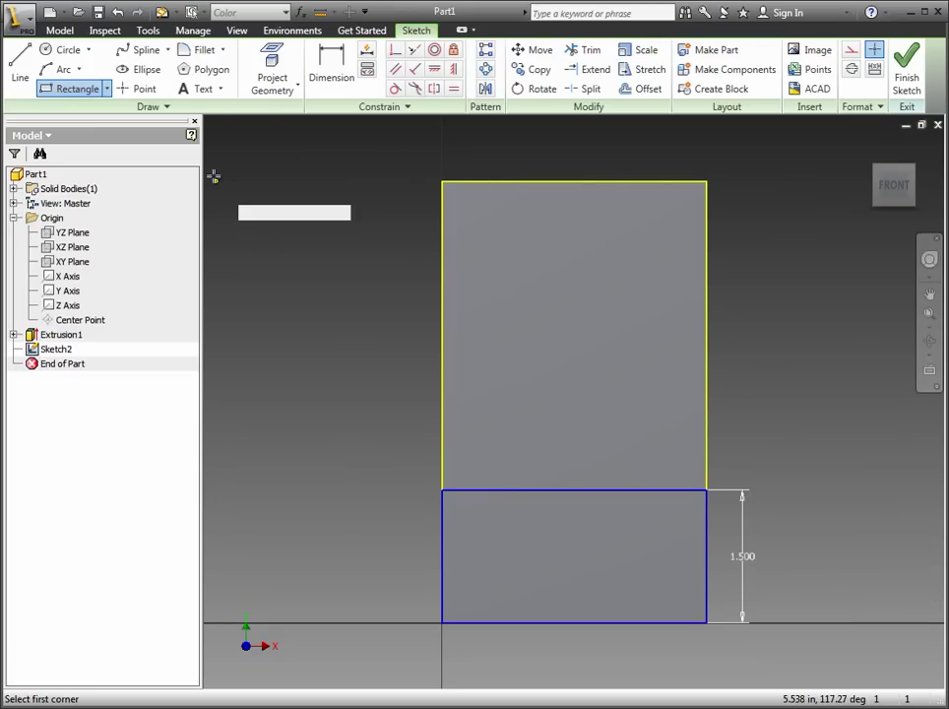
Finish Sketch2 and extrude the lower 3 × 1.5 rectangle 0.5 in as Extrusion2
left_click(907, 74)
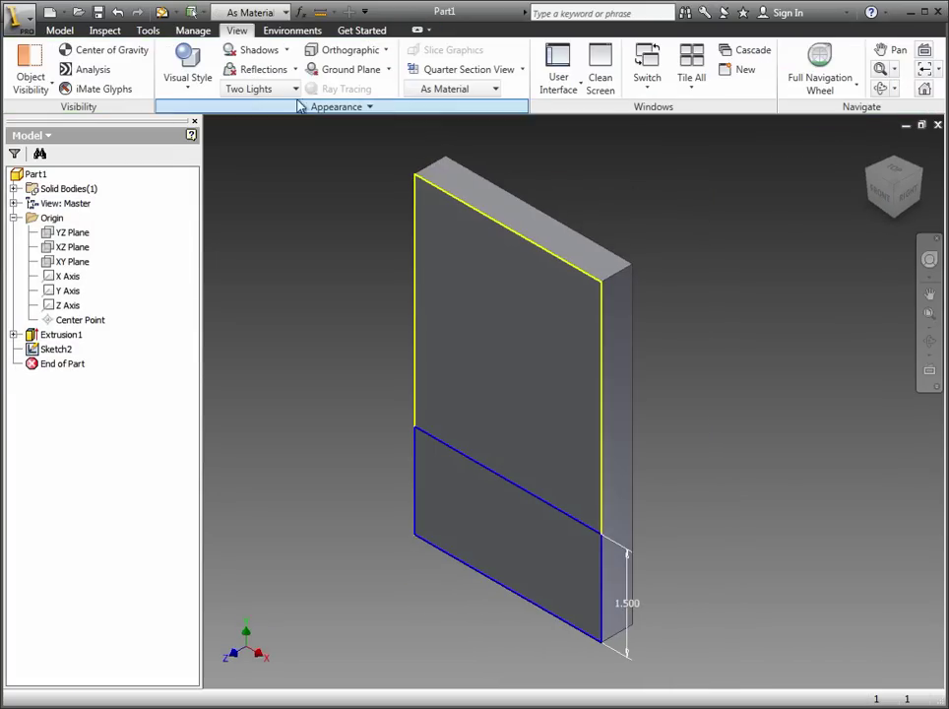
left_click(64, 30)
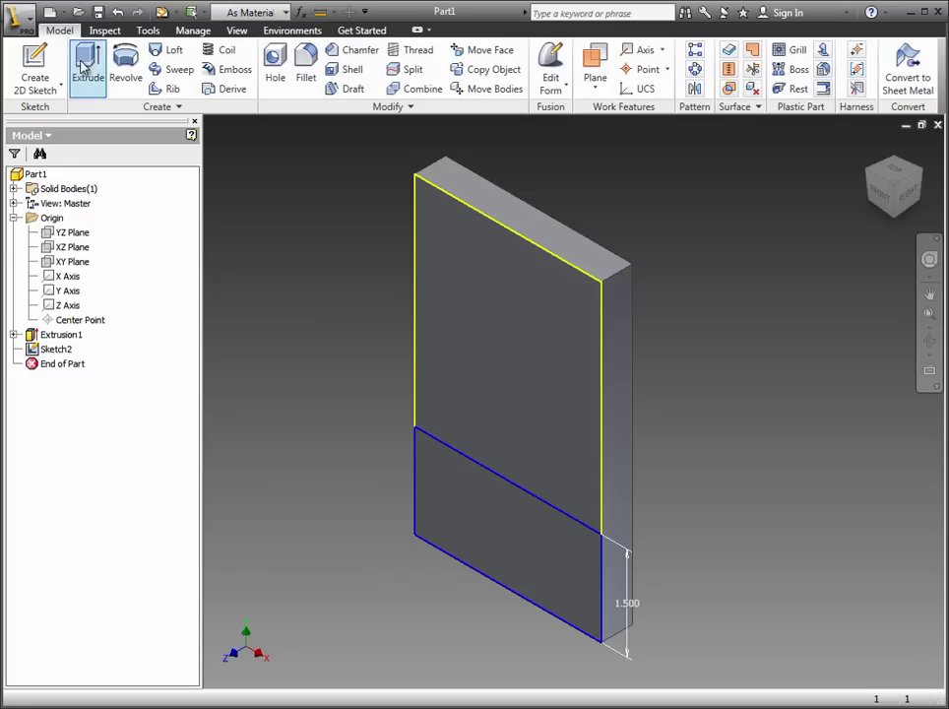
left_click(86, 63)
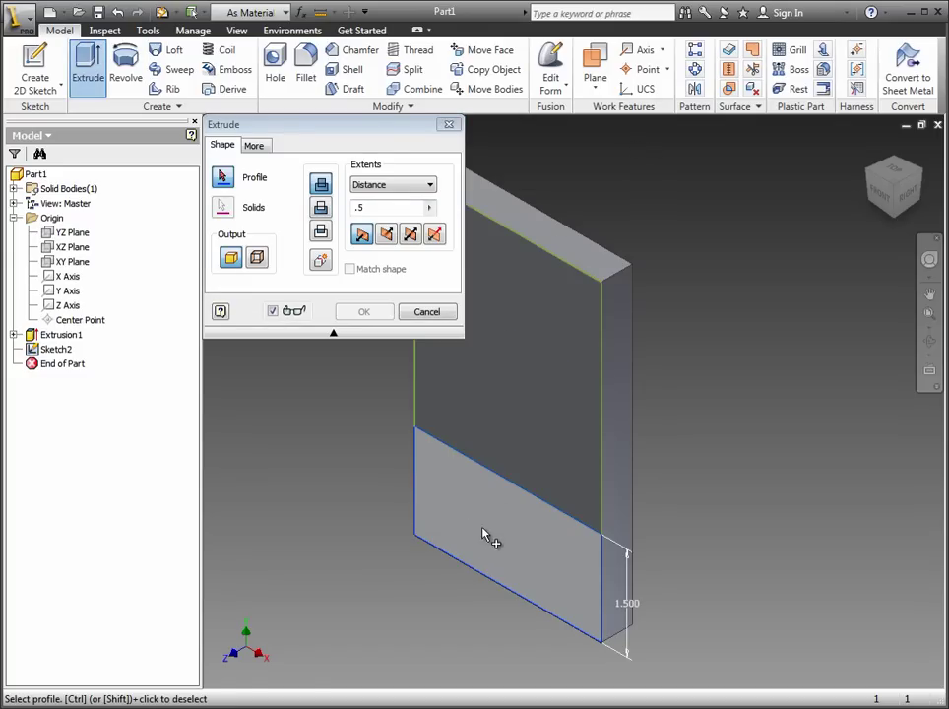
left_click(483, 535)
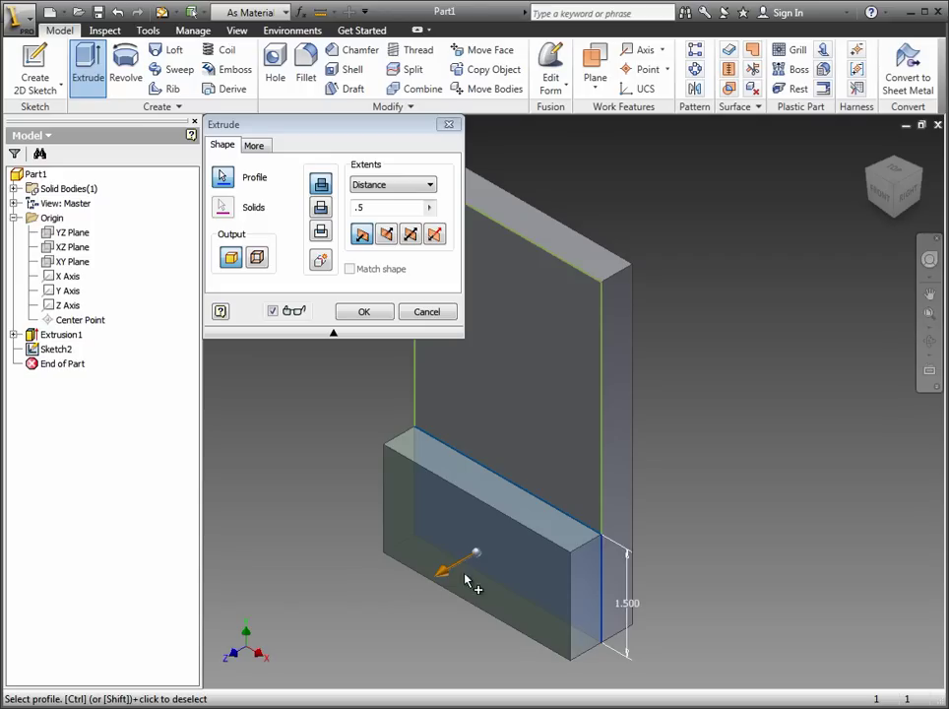
left_click(363, 312)
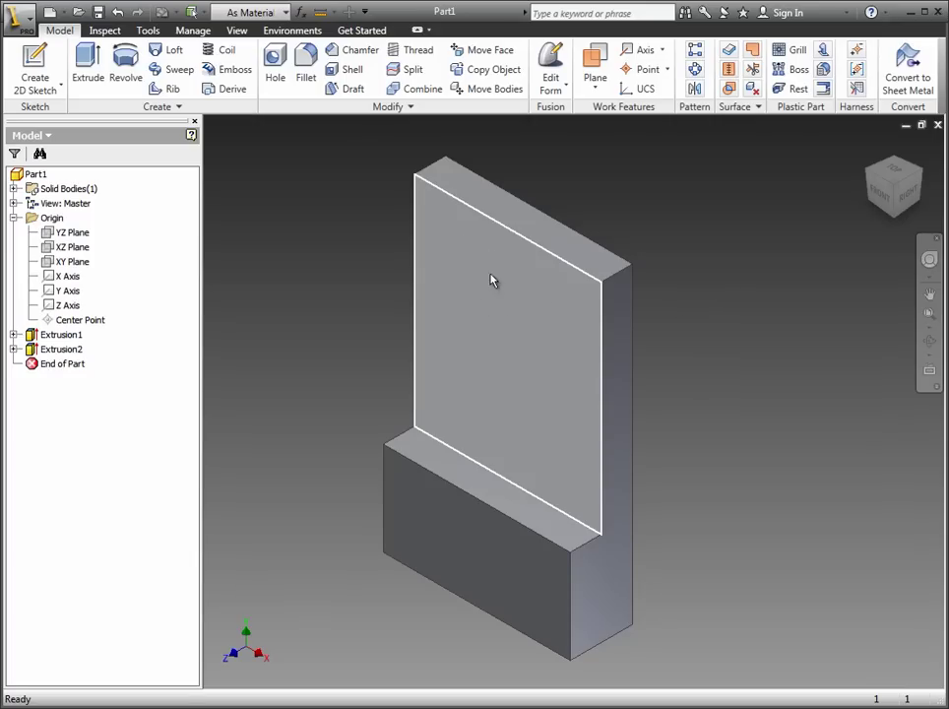
Create Sketch3 on the plate's upper front face above the ledge
left_click(500, 332)
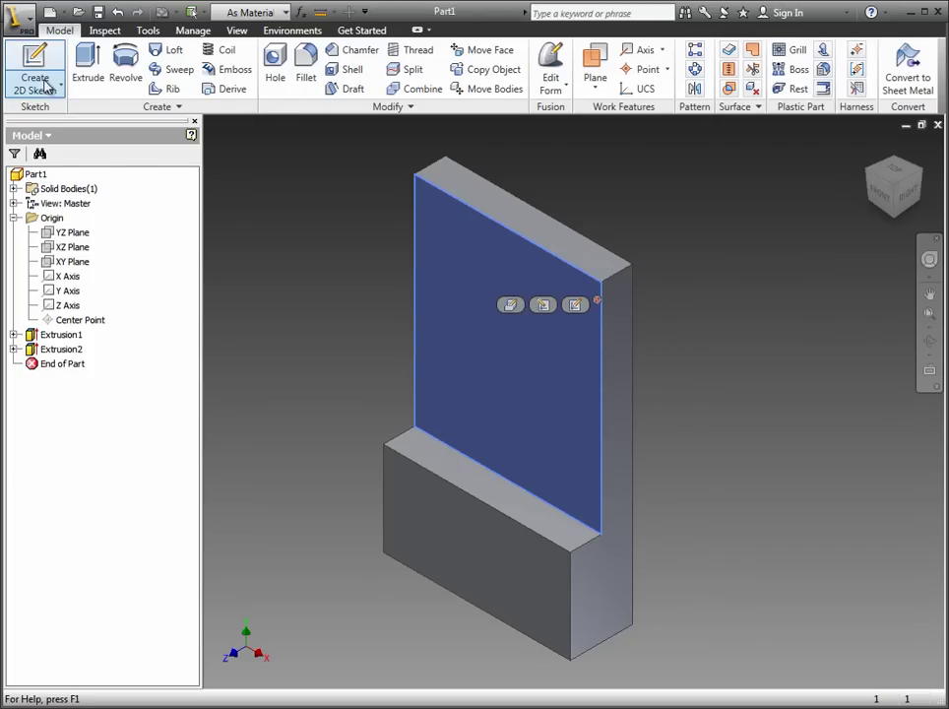
left_click(577, 305)
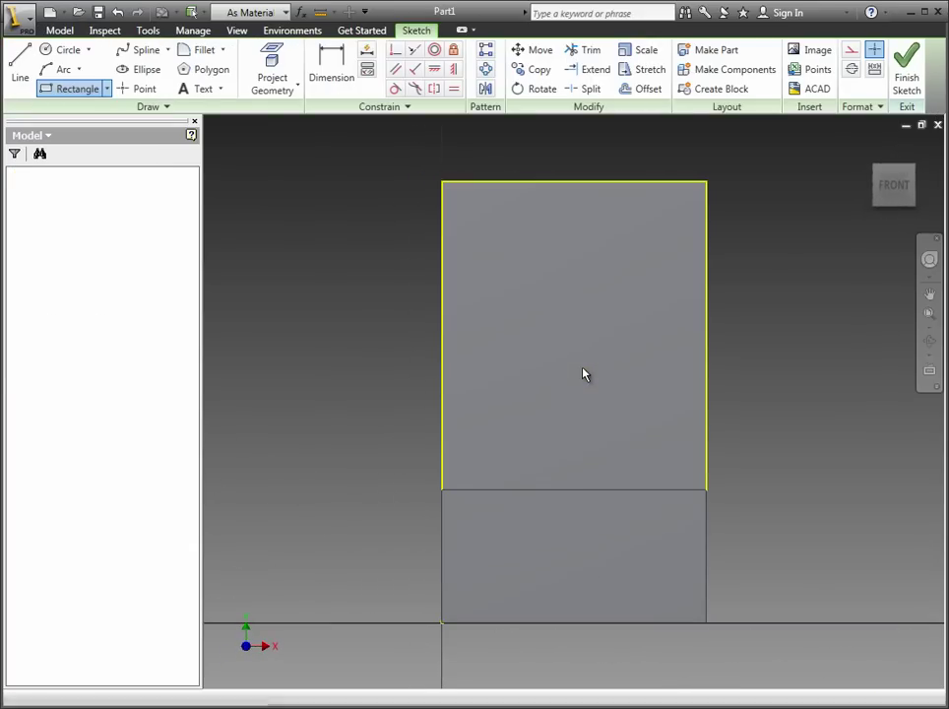
Sketch a circle near the face's top-left corner and dimension it 0.75 in diameter
left_click(62, 51)
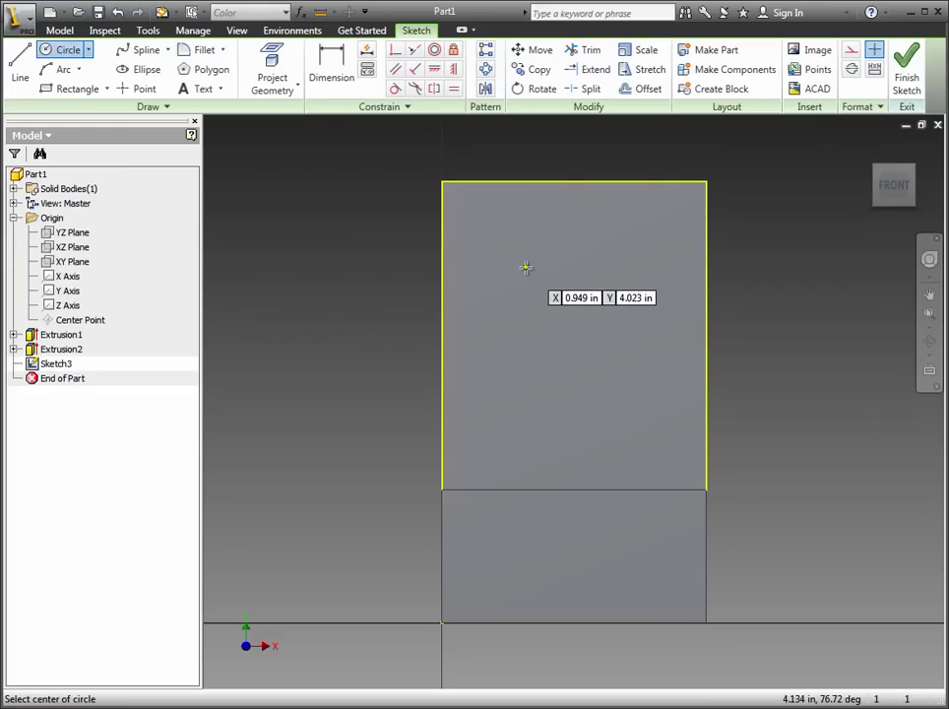
left_click(526, 266)
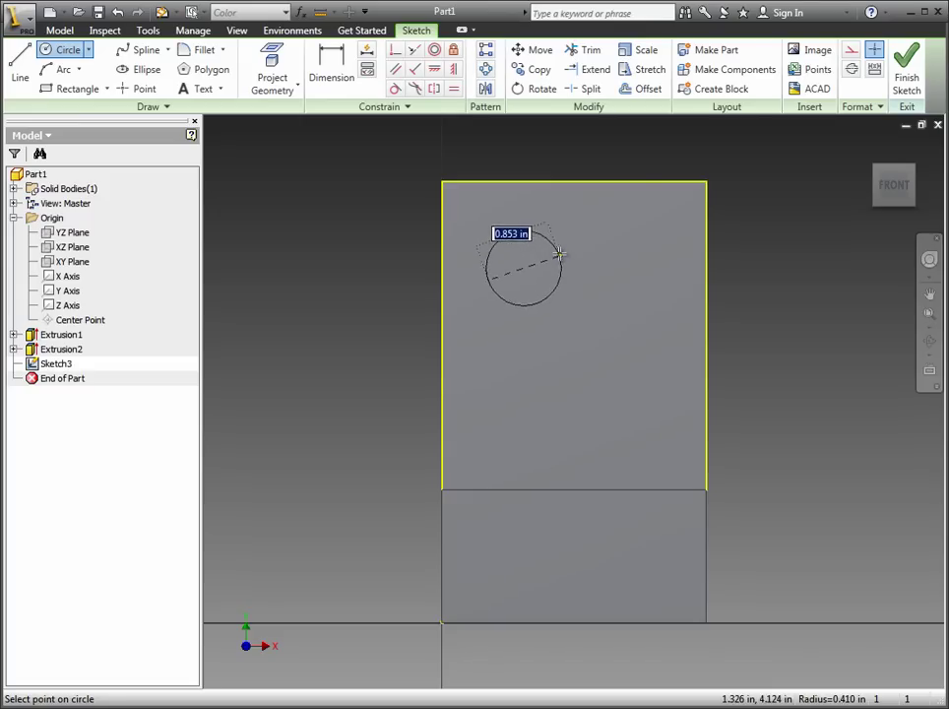
left_click(568, 269)
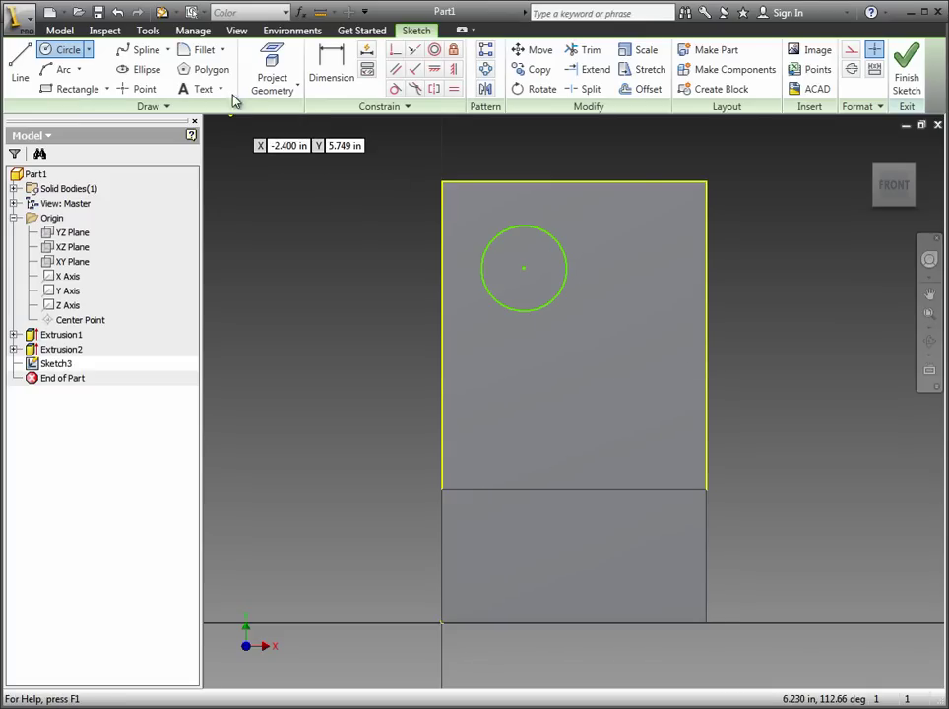
left_click(335, 67)
left_click(485, 291)
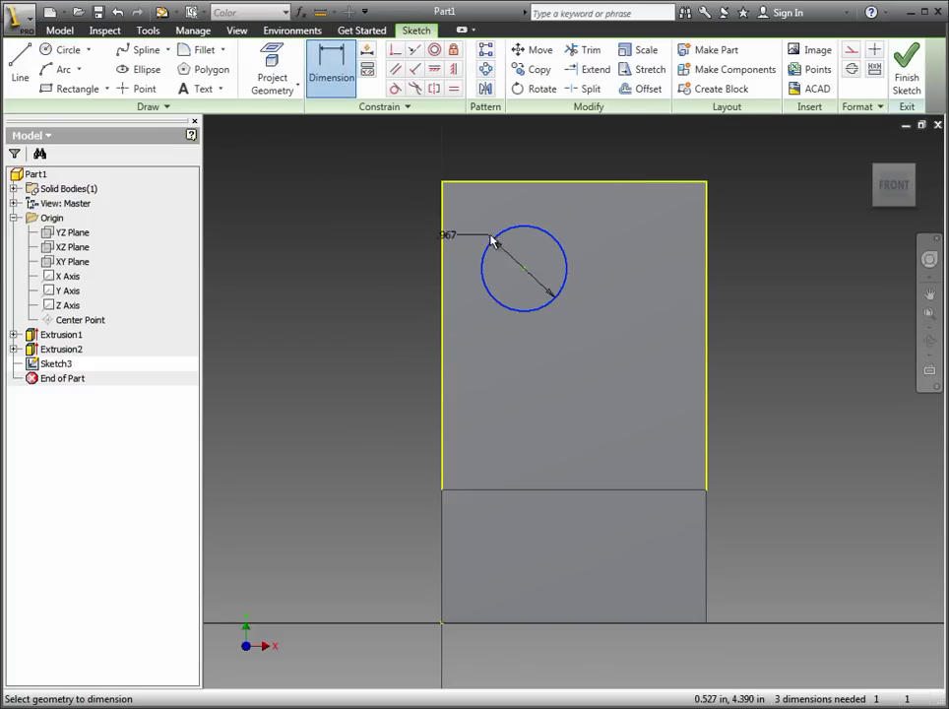
left_click(379, 169)
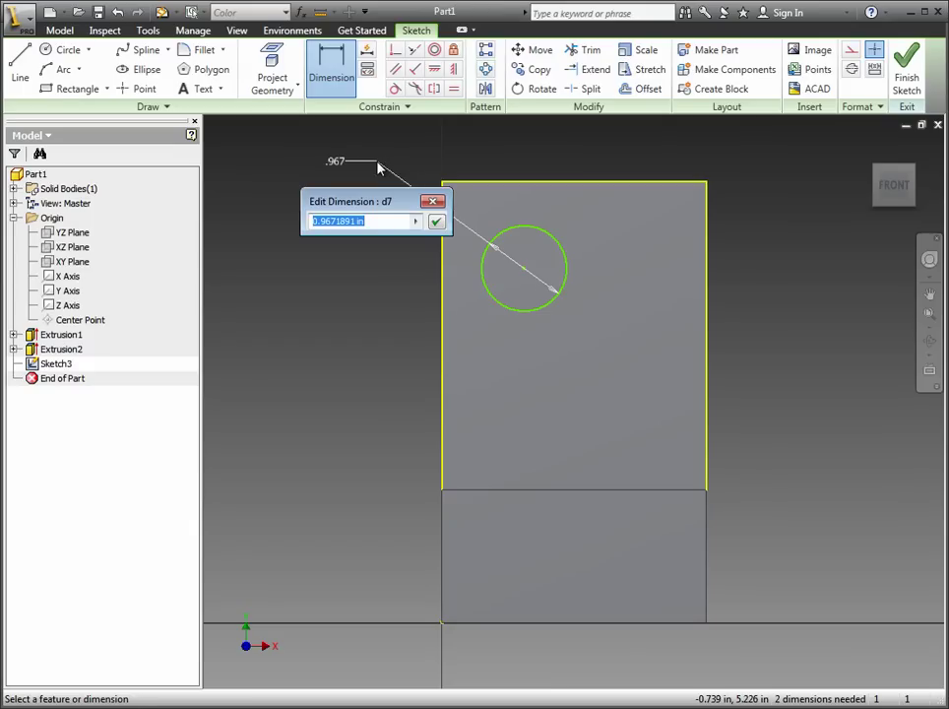
type(".75")
key("Return")
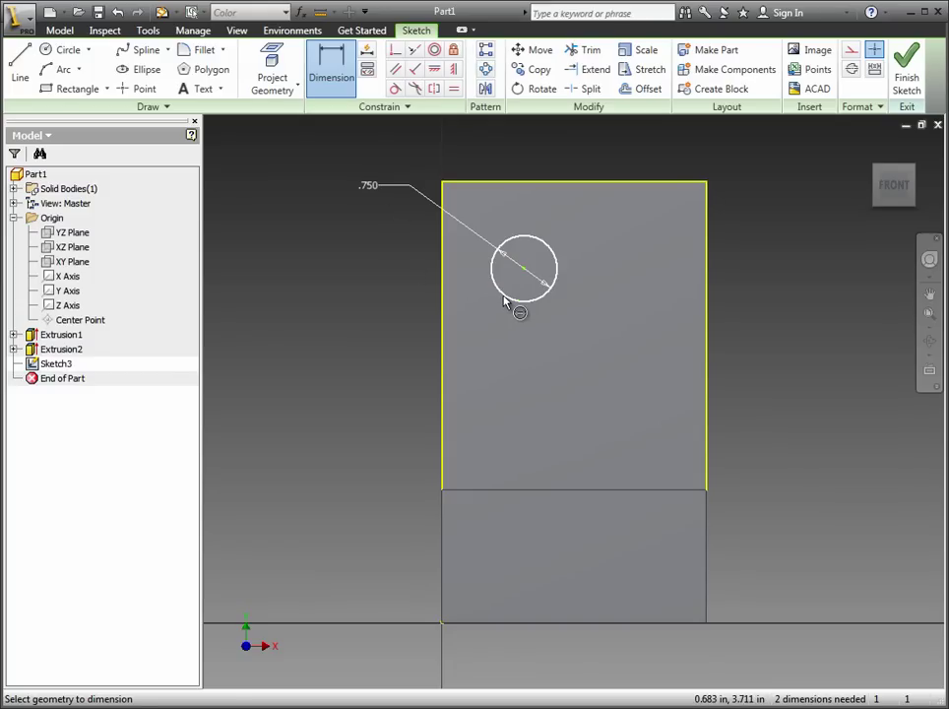
Locate the circle 1 in from the left edge and top edge, then finish the sketch
left_click(503, 301)
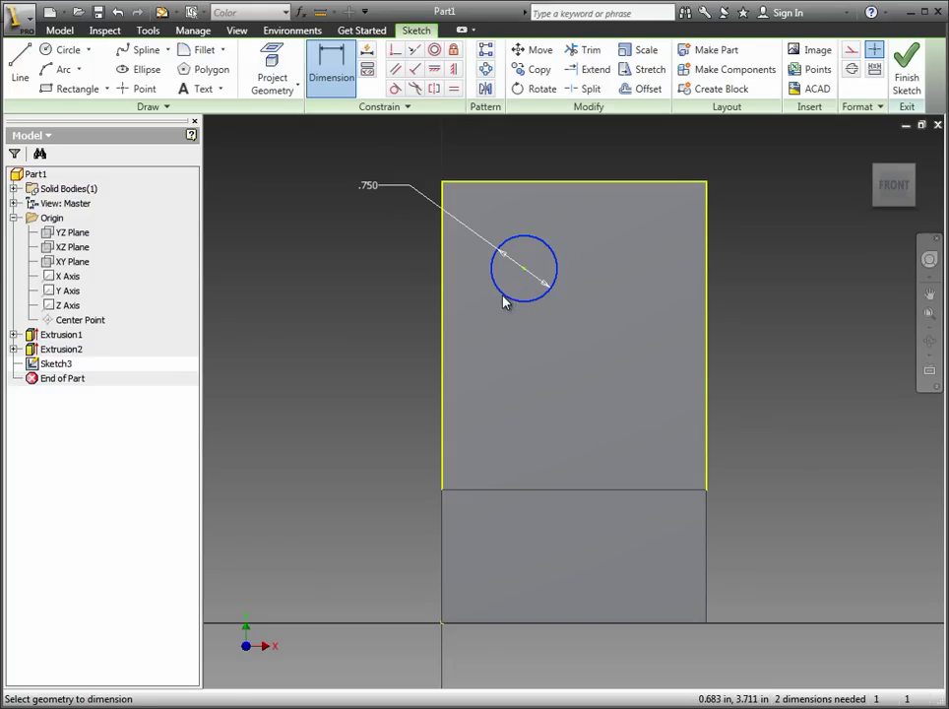
left_click(443, 283)
left_click(483, 156)
type("1")
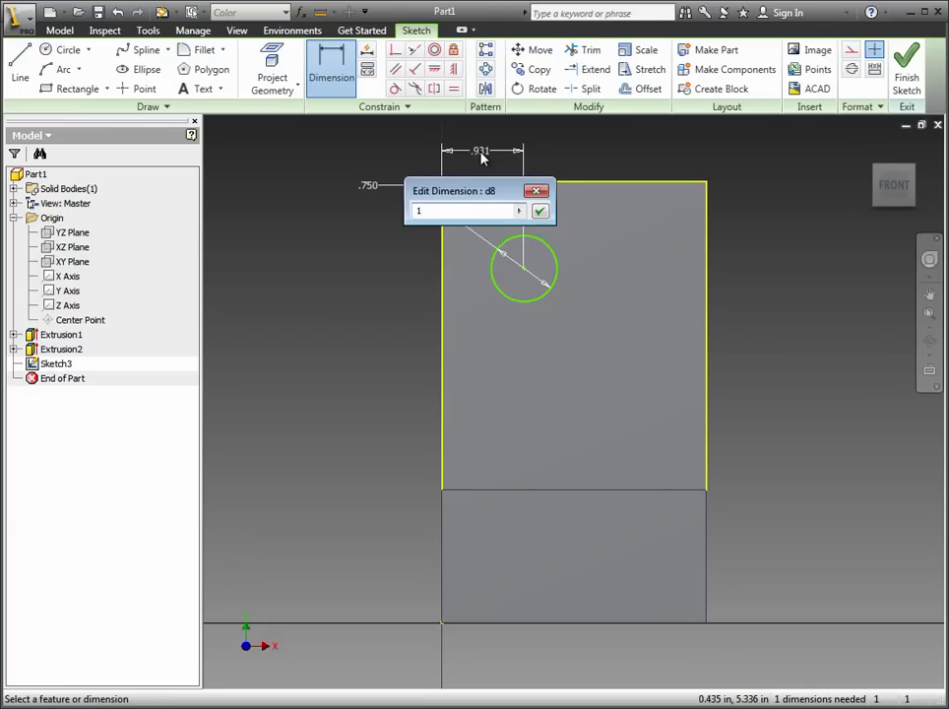
key("Return")
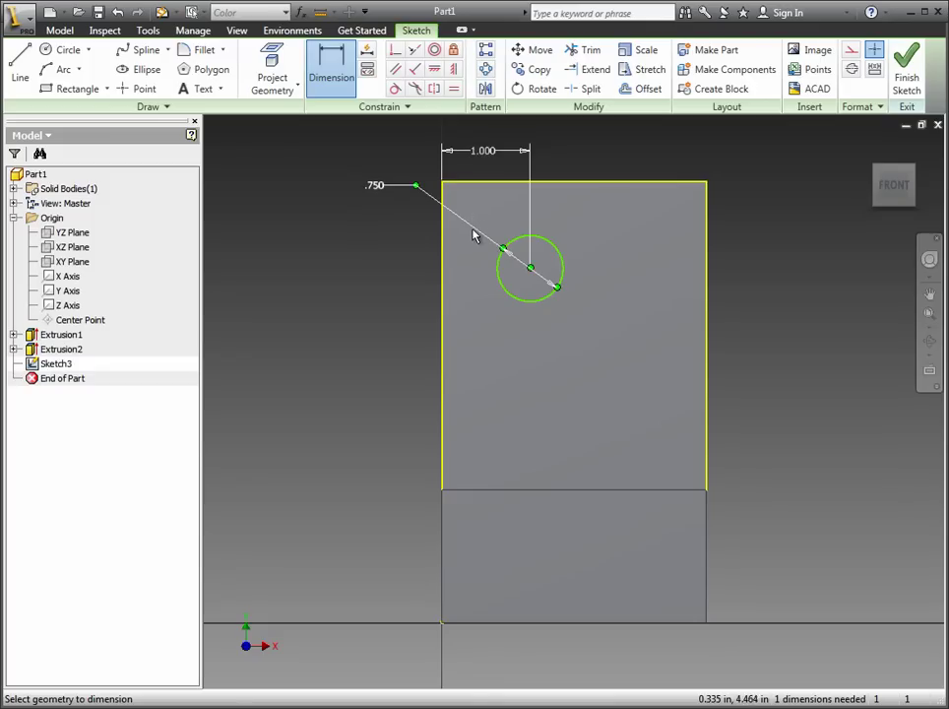
left_click(551, 246)
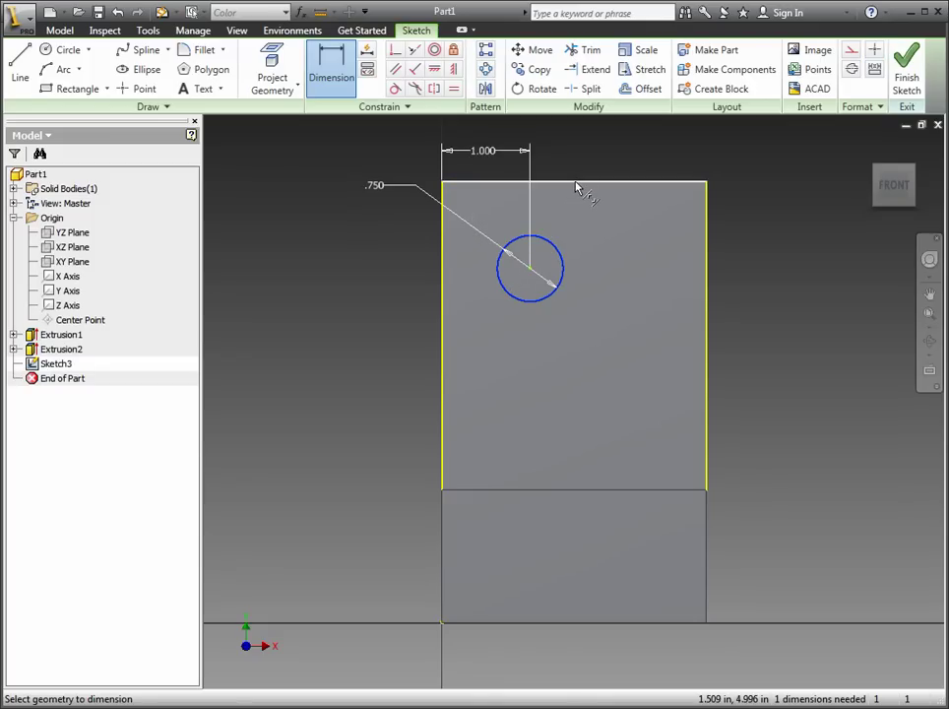
left_click(578, 189)
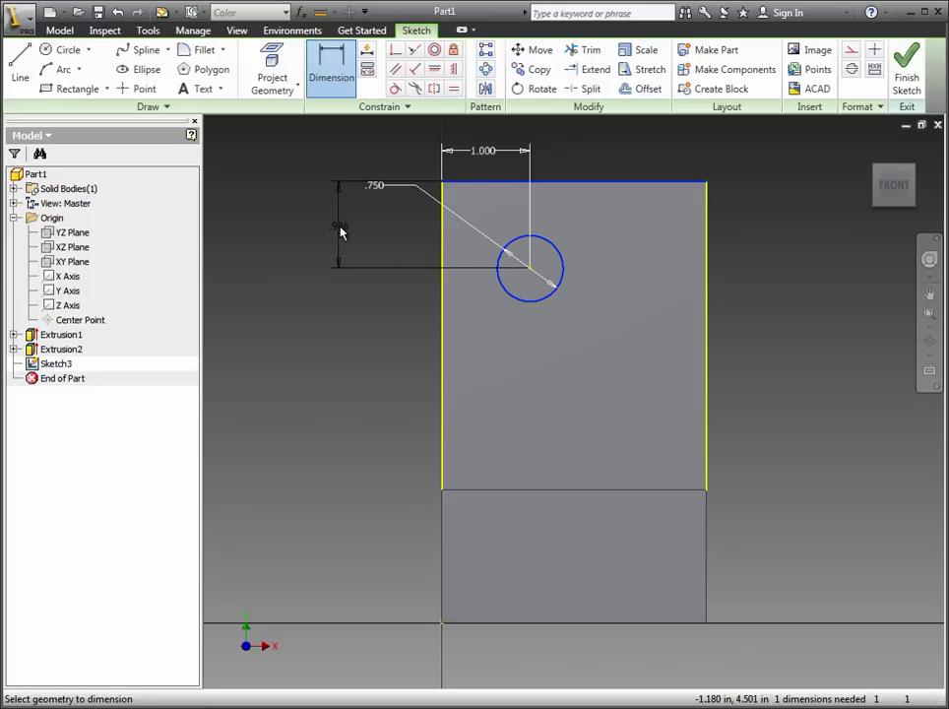
left_click(347, 231)
type("1")
key("Return")
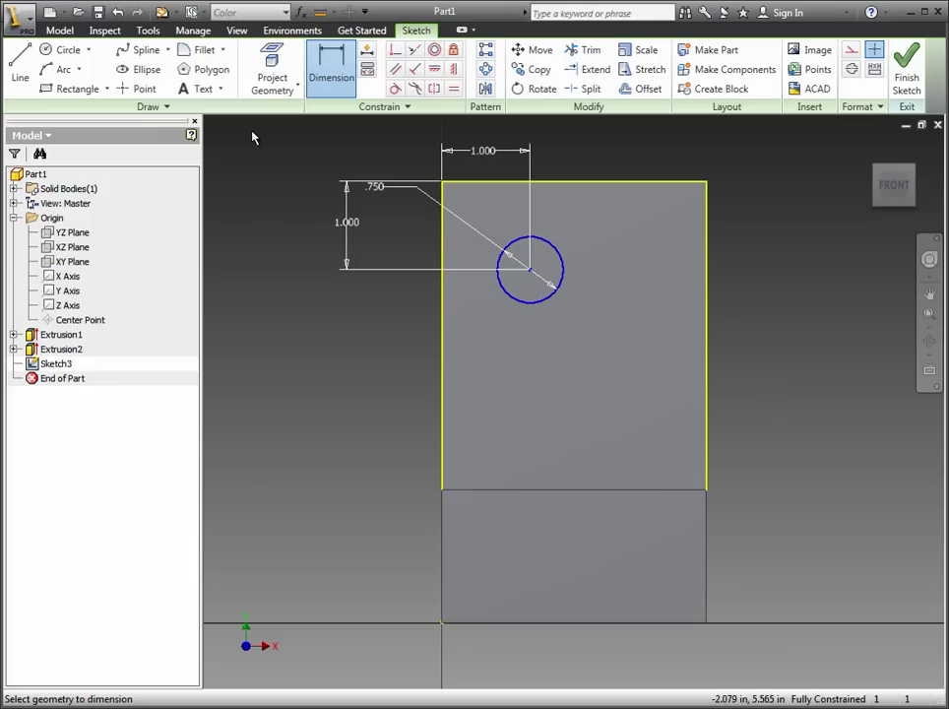
left_click(907, 71)
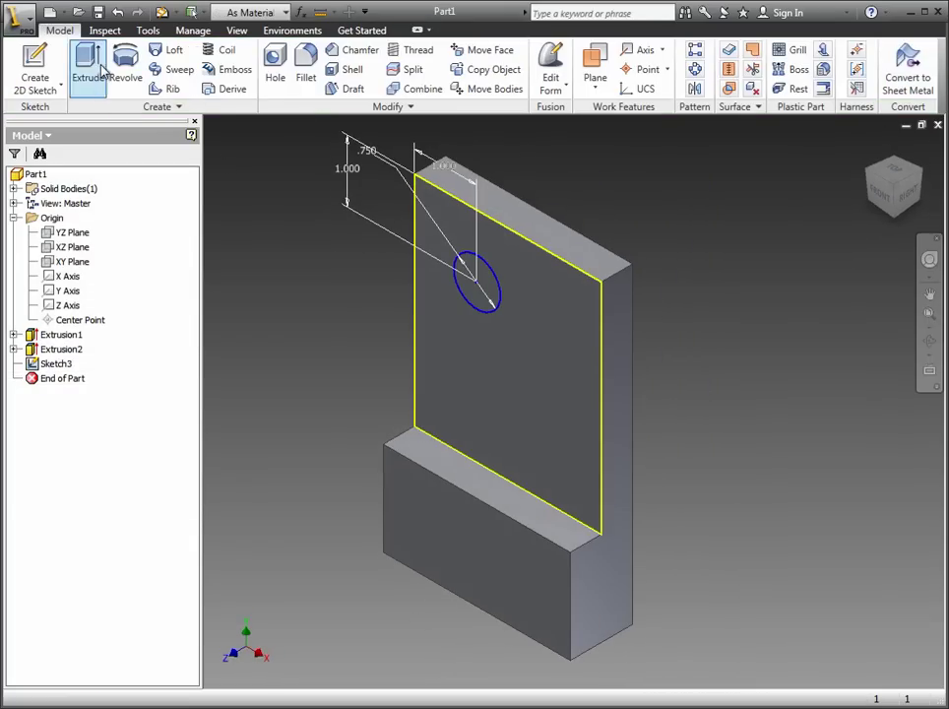
Set up a Cut extrusion with its extents set to All
left_click(87, 67)
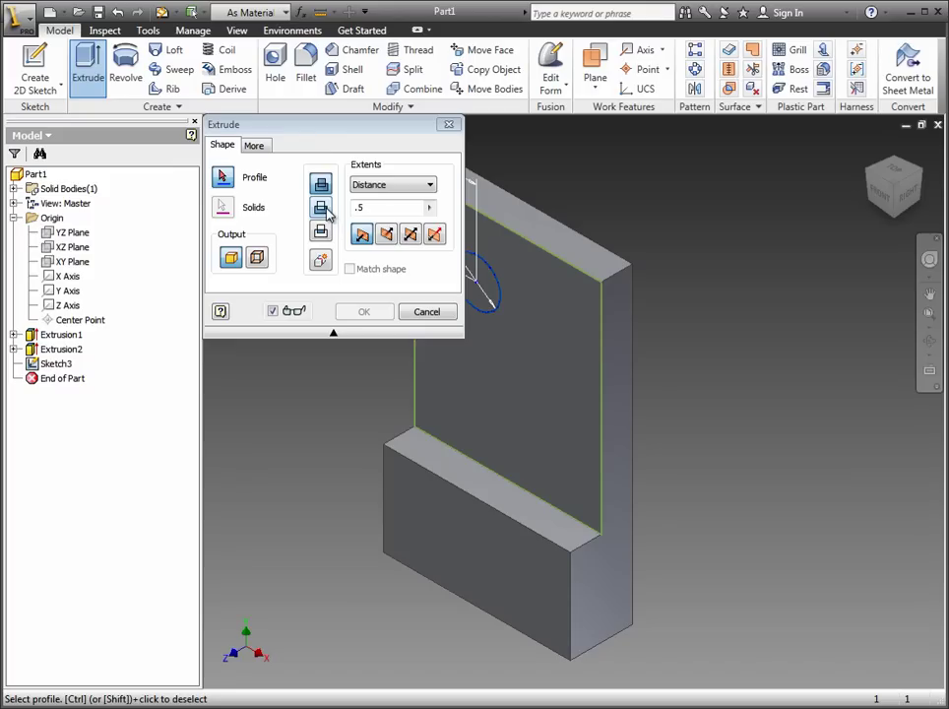
left_click(326, 210)
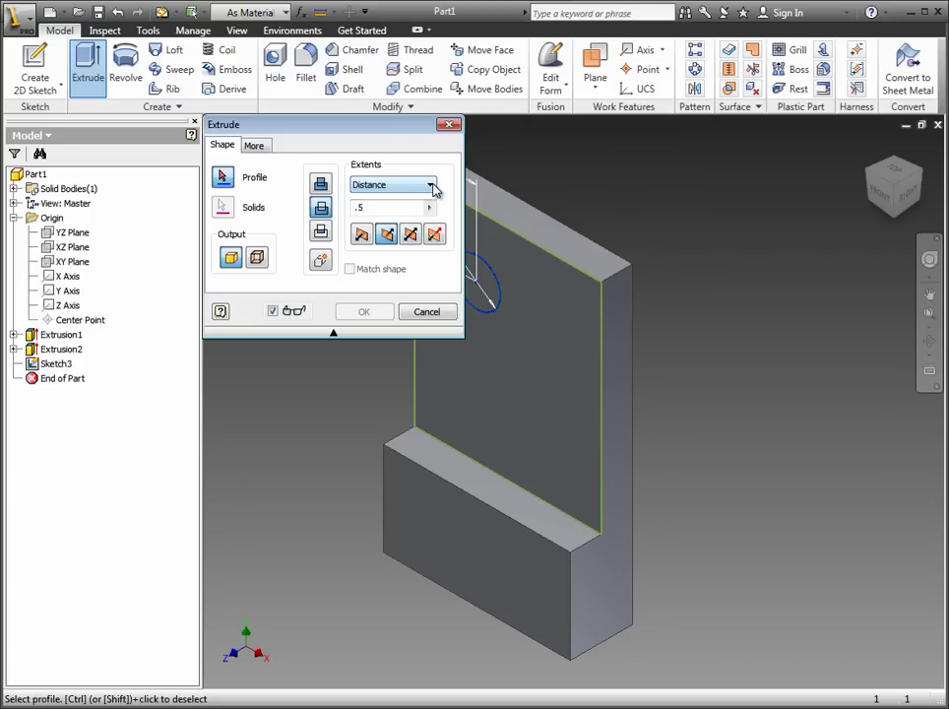
left_click(434, 187)
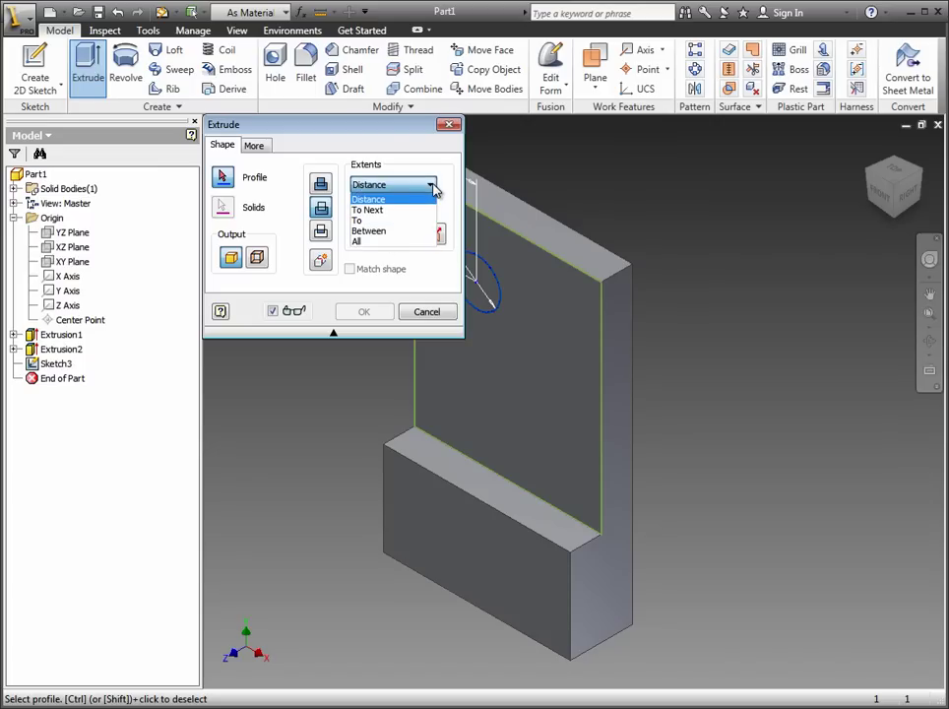
left_click(380, 242)
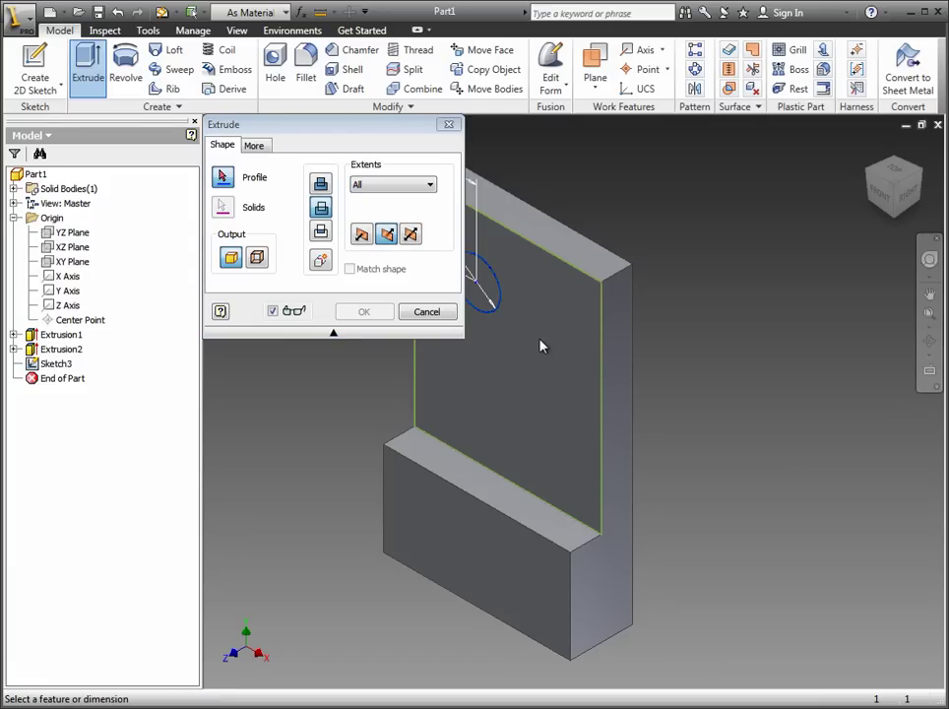
scroll(541, 345, "down", 3)
scroll(508, 313, "up", 5)
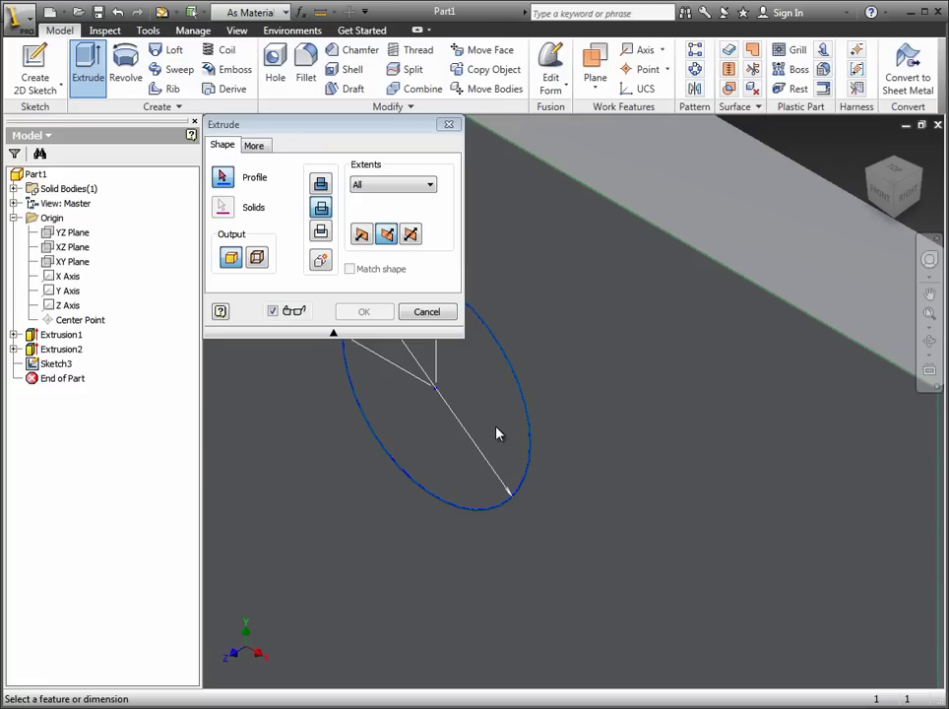
scroll(430, 434, "down", 4)
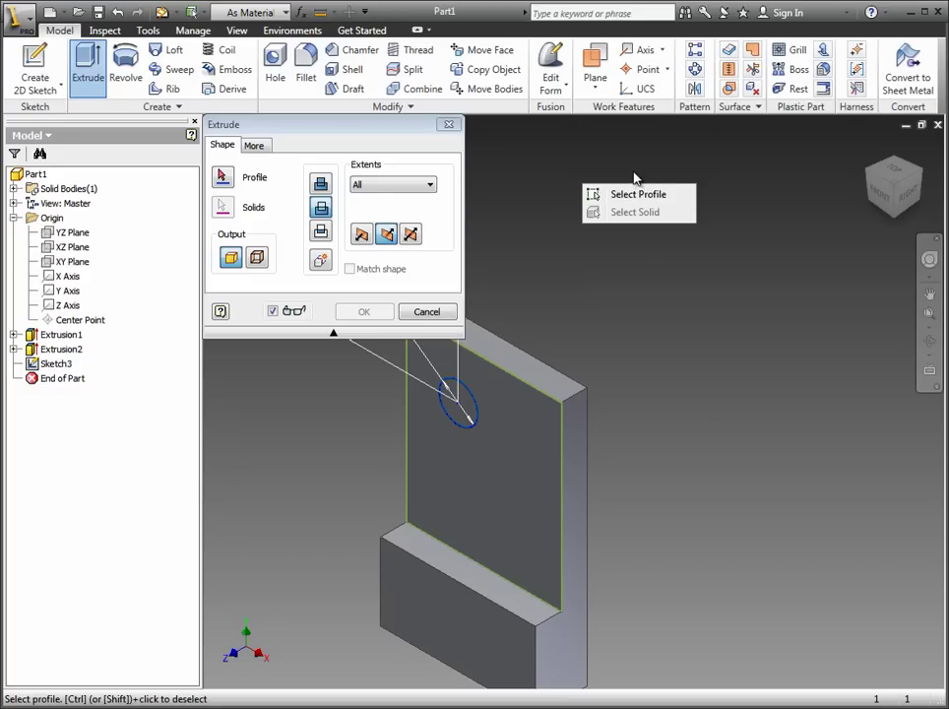
Pick the .750 circle as the profile and apply the Through All cut
left_click(467, 408)
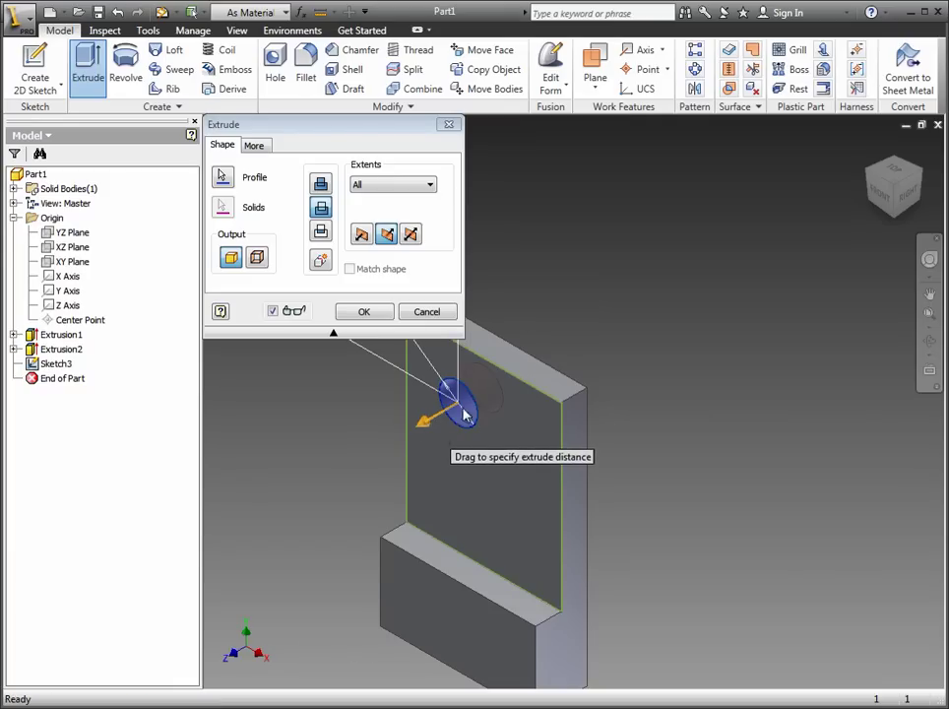
left_click_drag(429, 432, 586, 327)
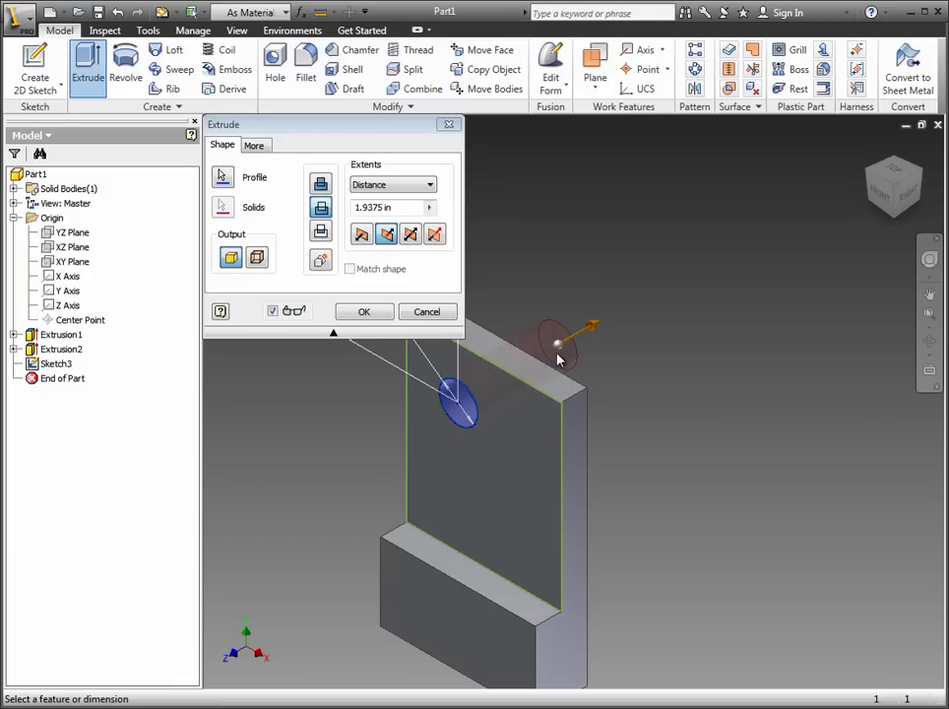
left_click(421, 190)
left_click(390, 243)
left_click(365, 313)
scroll(447, 396, "up", 5)
scroll(455, 389, "down", 3)
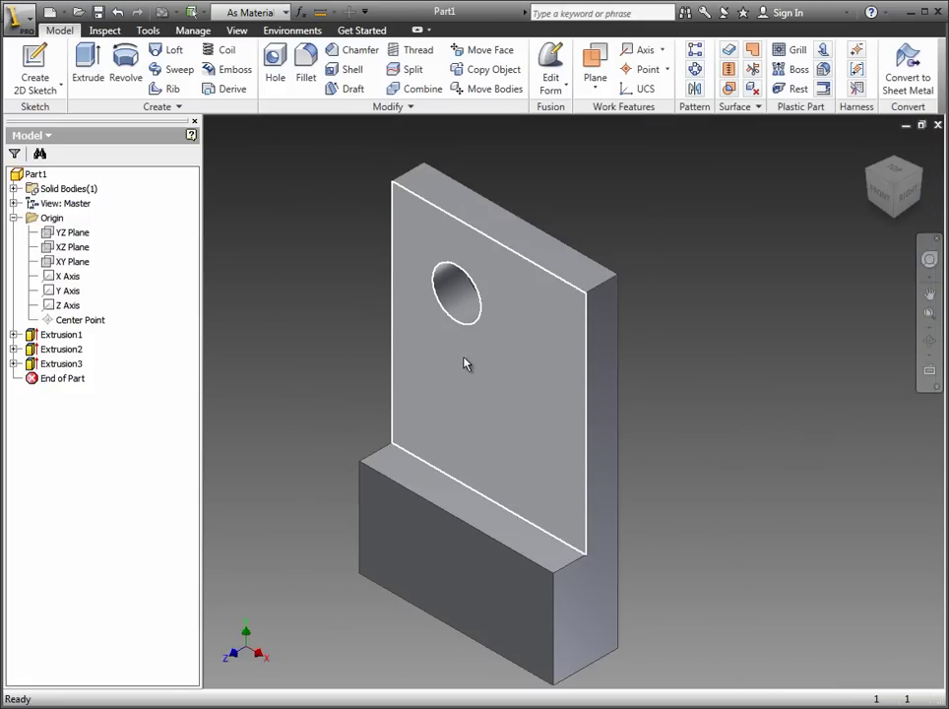
mouse_move(467, 365)
middle_mouse_down("shift")
mouse_move(503, 337)
mouse_move(488, 361)
mouse_move(458, 374)
mouse_move(475, 375)
mouse_move(479, 357)
mouse_move(516, 333)
mouse_move(517, 308)
mouse_move(462, 355)
middle_mouse_up("shift")
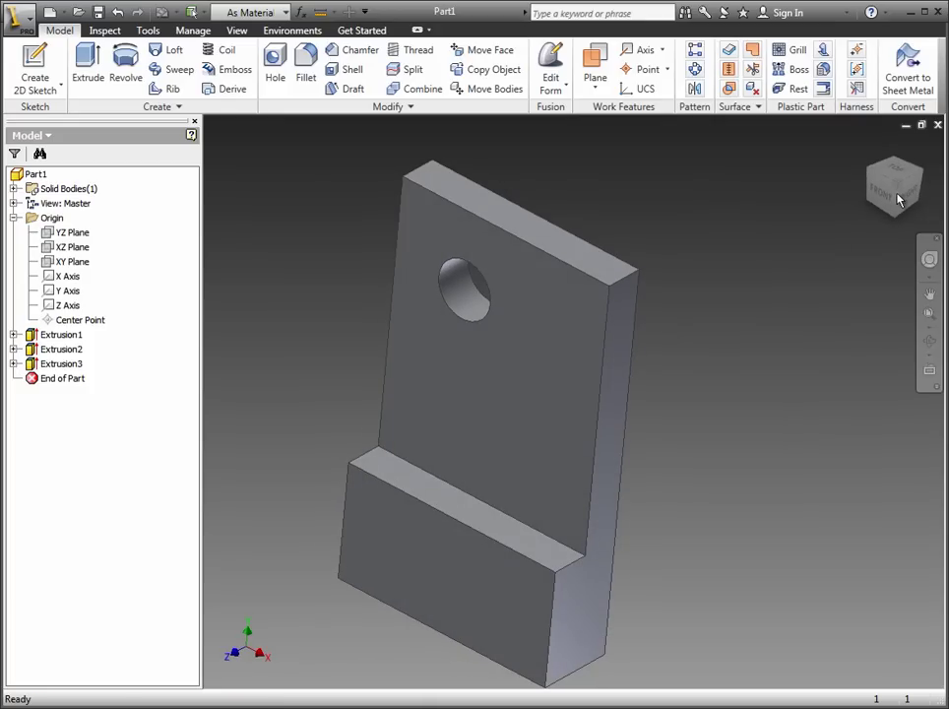
mouse_move(891, 201)
middle_mouse_down("shift")
mouse_move(875, 194)
mouse_move(865, 129)
mouse_move(873, 195)
middle_mouse_up("shift")
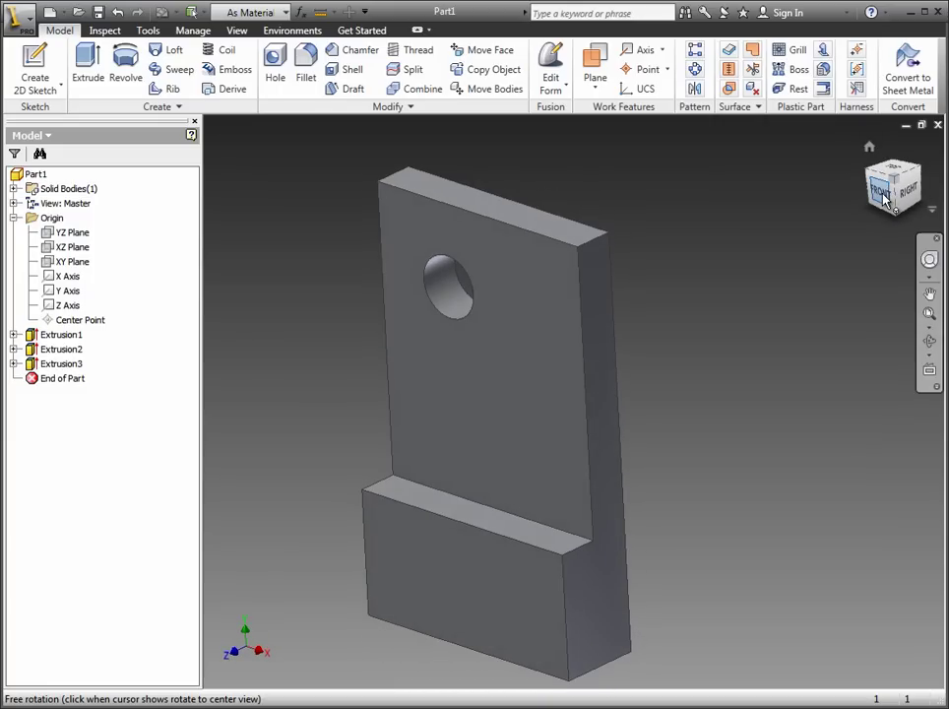
left_click(883, 196)
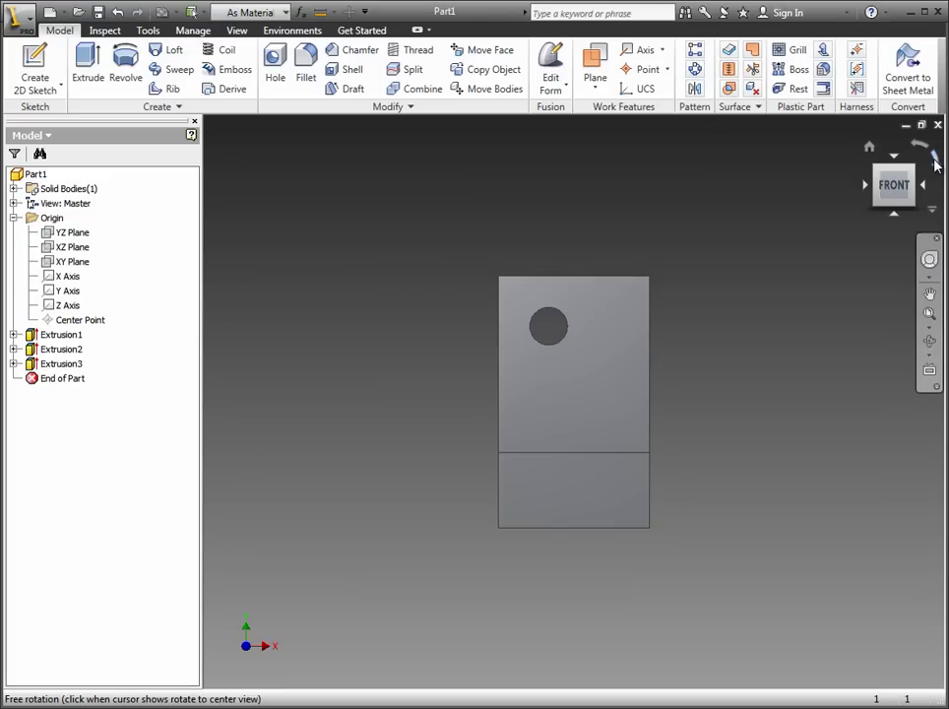
left_click(935, 163)
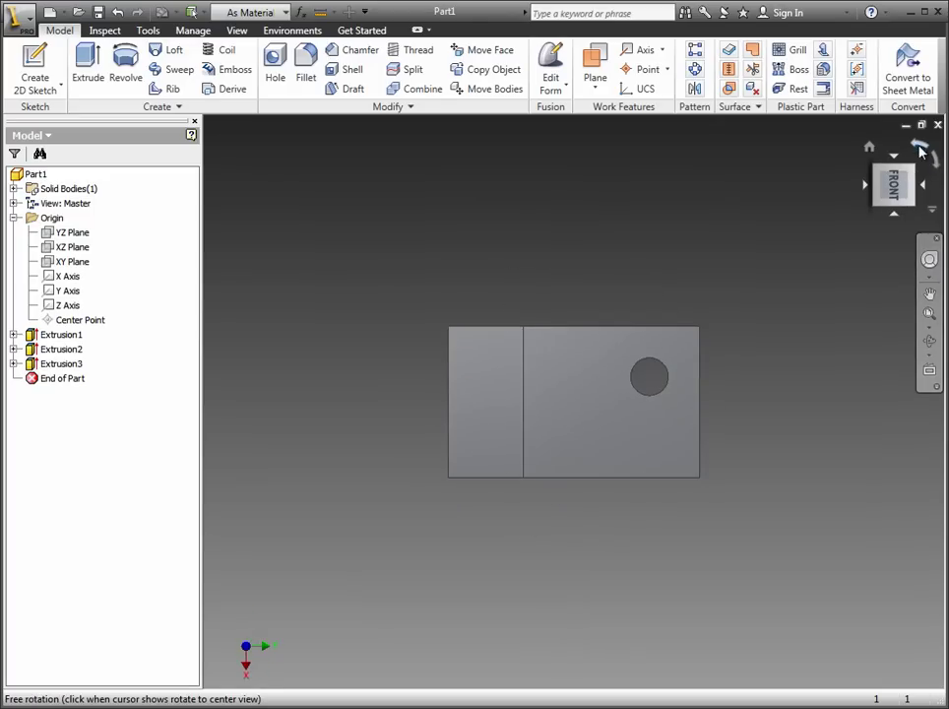
left_click(923, 150)
middle_click_drag(922, 157, 837, 232, "shift")
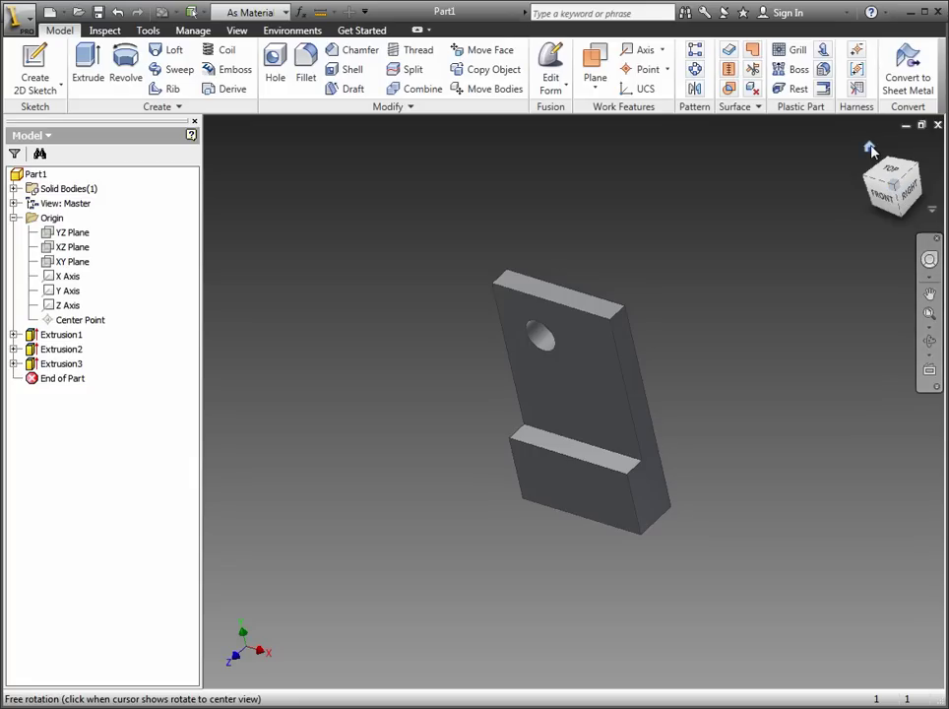
left_click(871, 148)
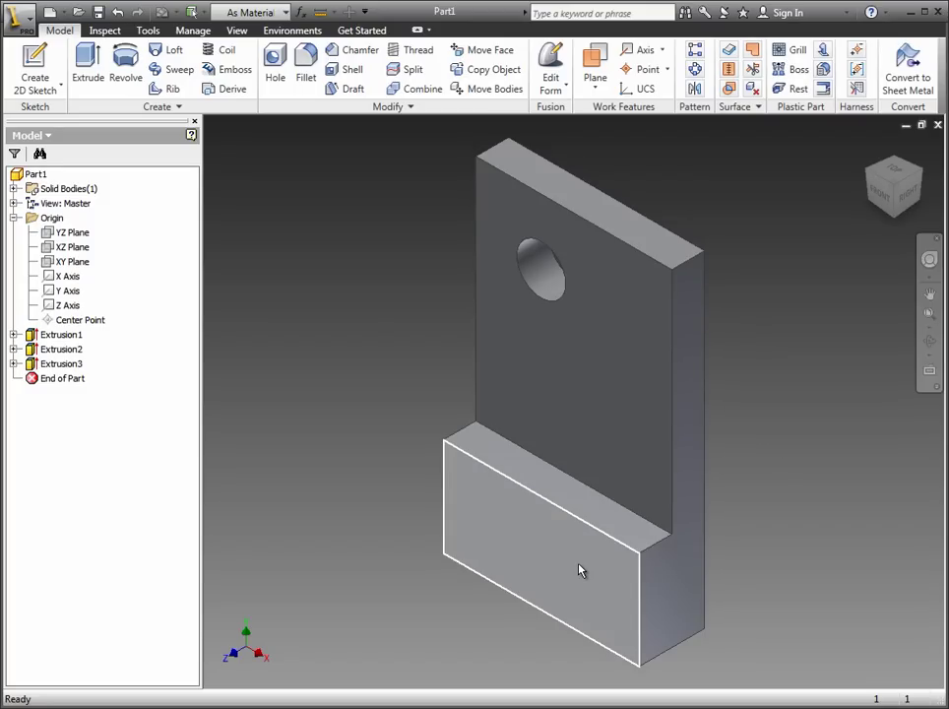
Change the base block's extrusion distance to 0.75 in
left_click(581, 570)
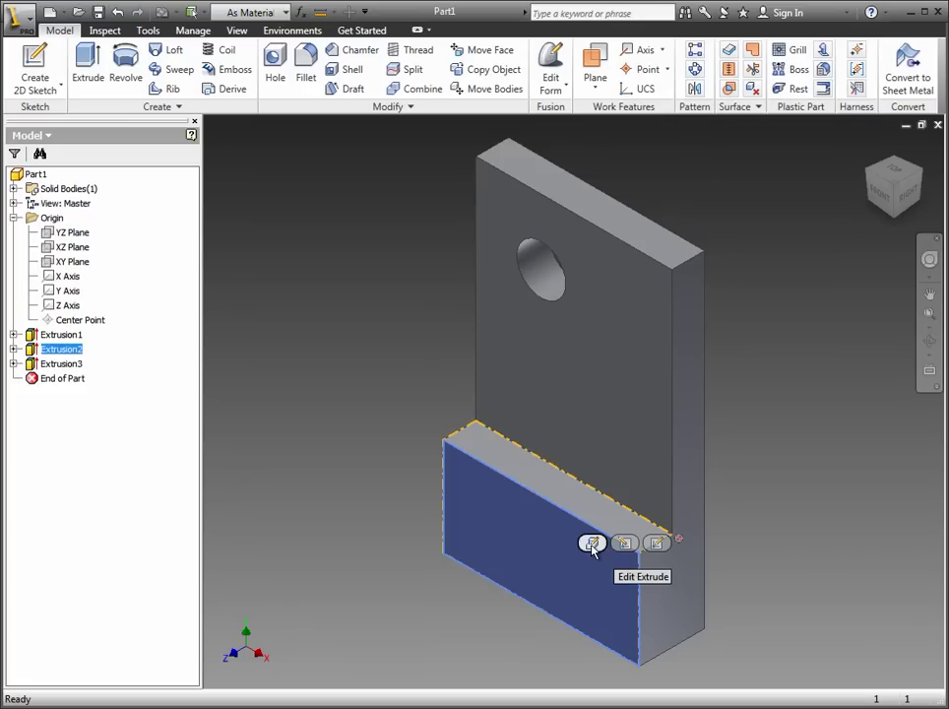
left_click(592, 548)
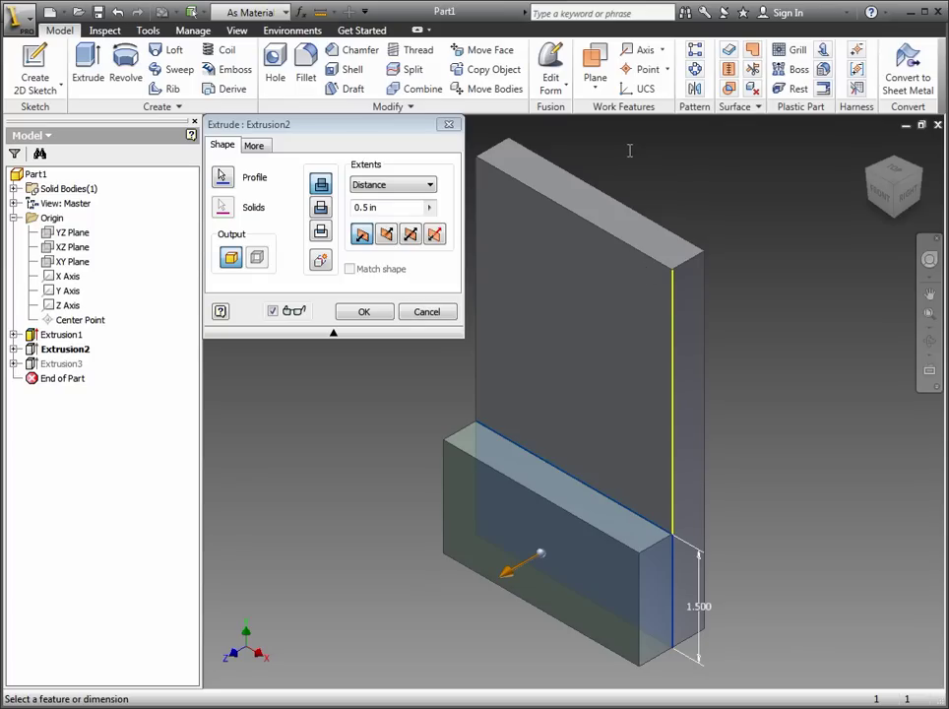
type("0.75")
key("Return")
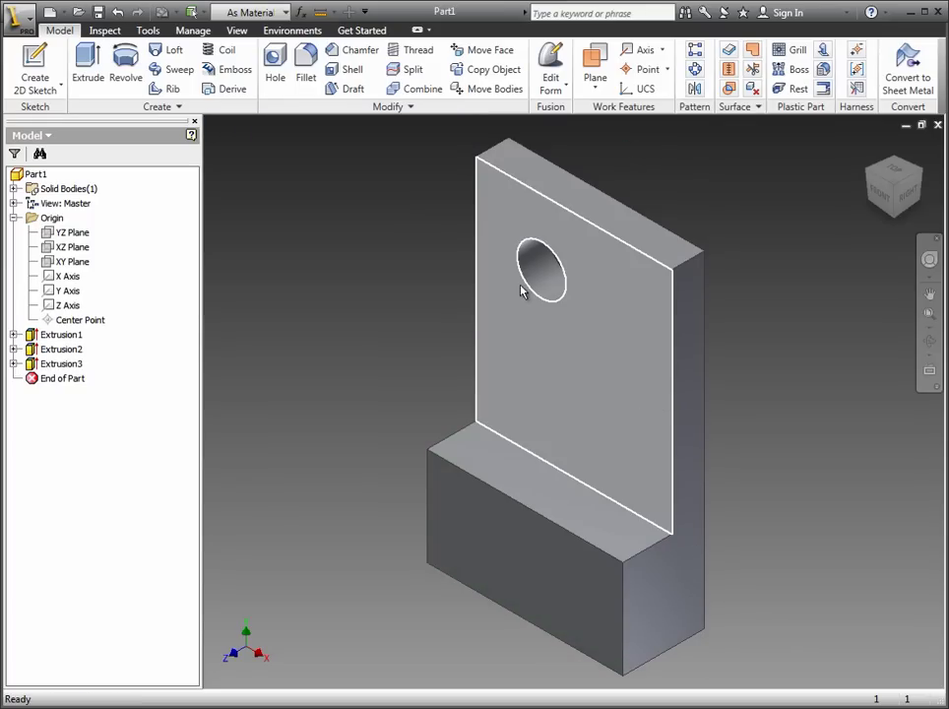
Select the plate's front face and Extrusion1, then clear the selection
left_click(682, 376)
left_click(664, 253)
left_click(638, 313)
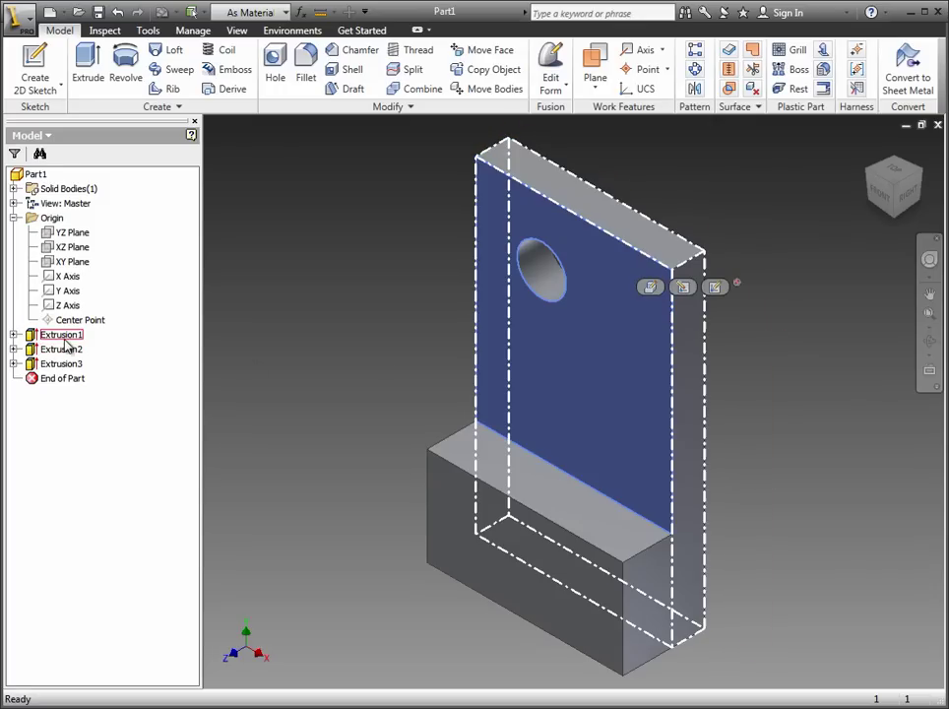
left_click(65, 337)
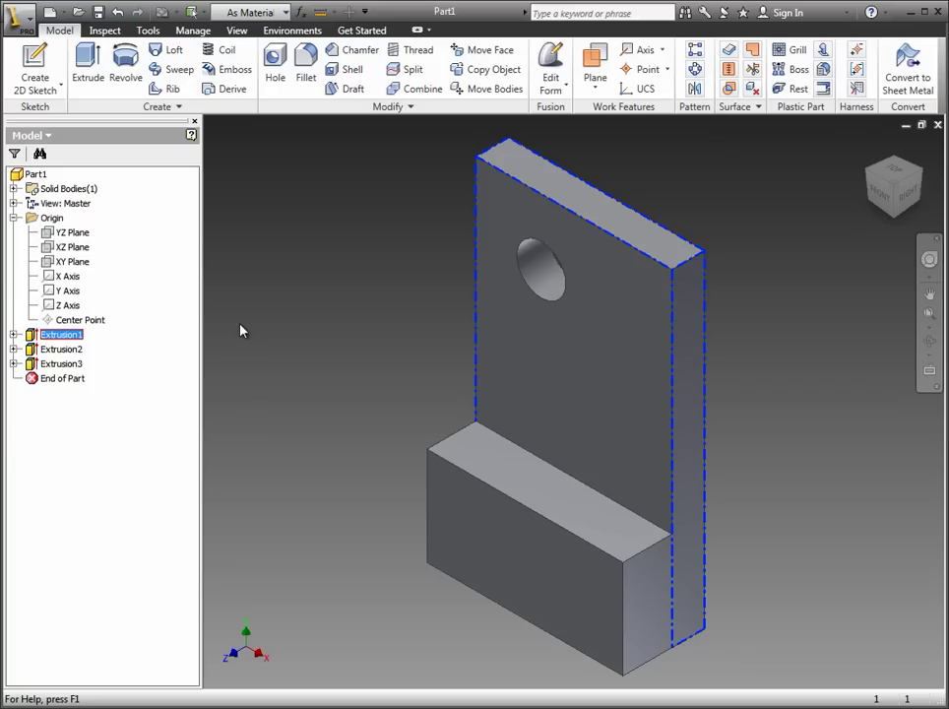
left_click(726, 209)
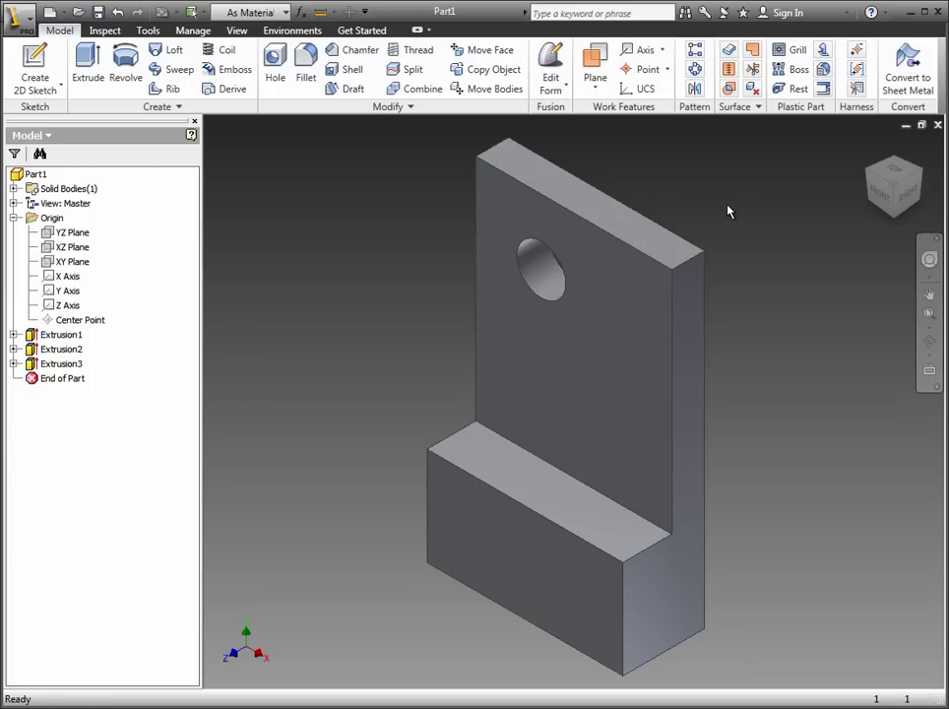